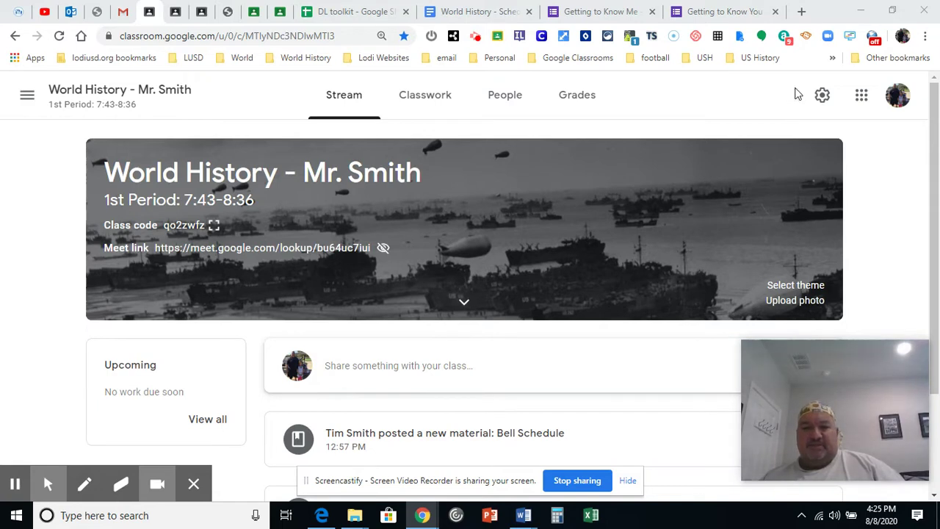
# Step: Open Google Classroom in a new tab from the Google apps list and look over the class cards
pyautogui.click(801, 12)
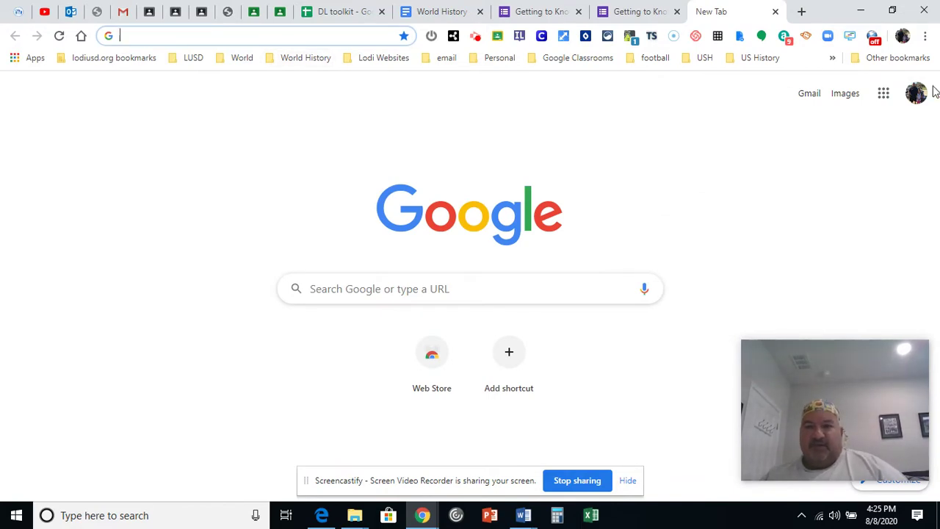
pyautogui.click(884, 96)
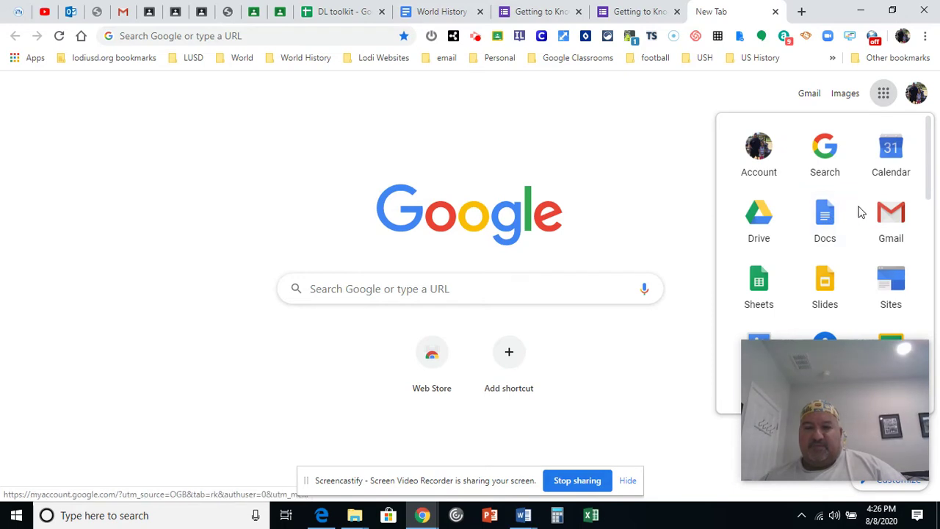
pyautogui.scroll(-1, 854, 211)
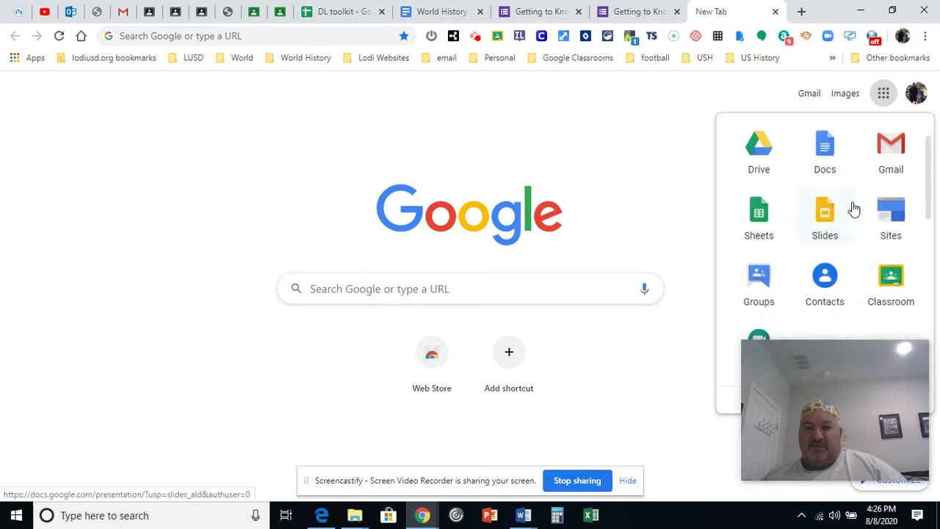
pyautogui.click(891, 280)
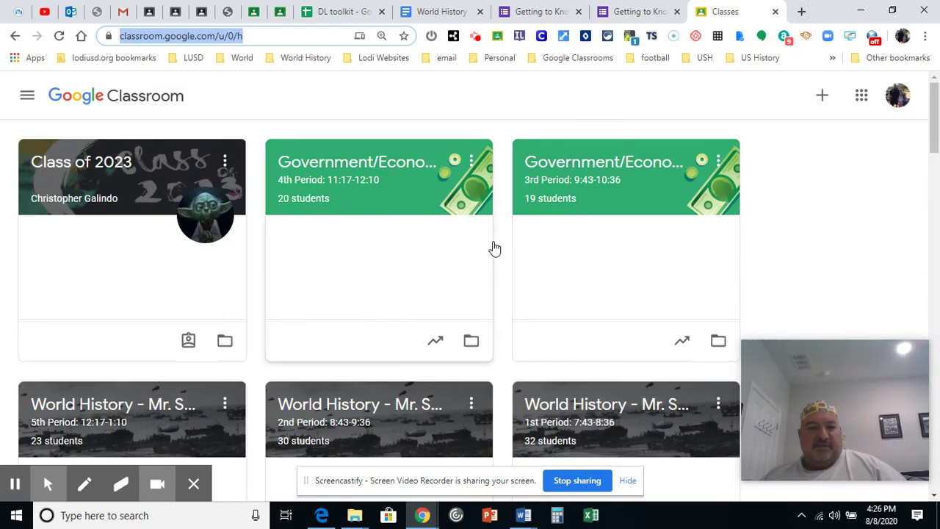
pyautogui.scroll(-1, 500, 246)
pyautogui.scroll(-3, 544, 241)
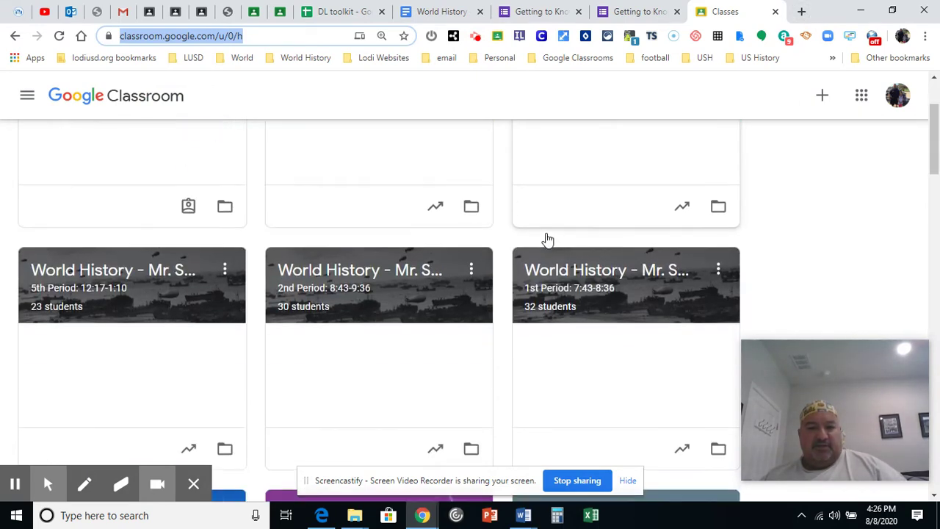
pyautogui.scroll(4, 547, 237)
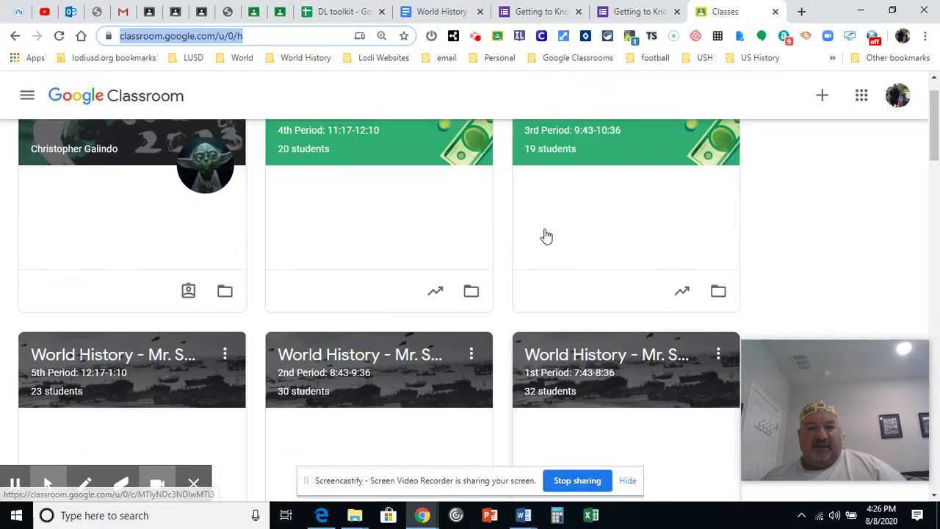
pyautogui.scroll(-3, 545, 235)
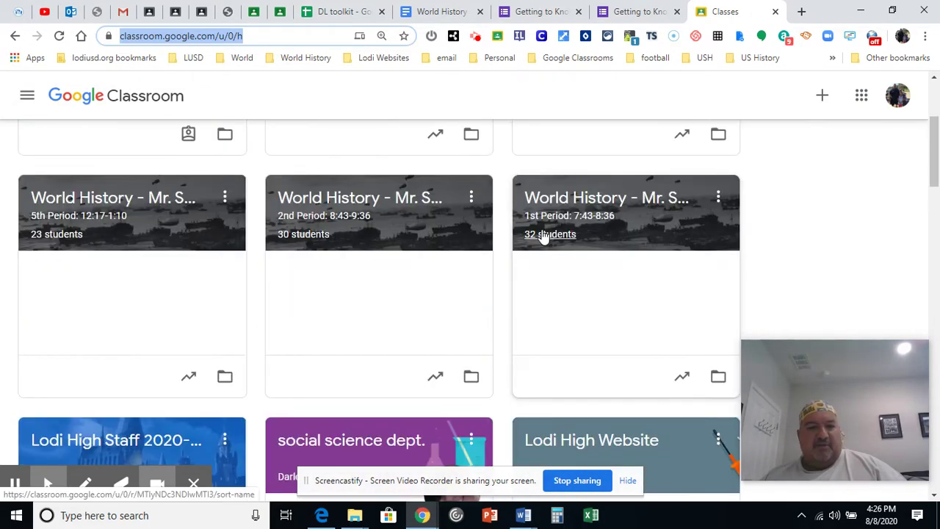
pyautogui.scroll(2, 544, 237)
pyautogui.scroll(1, 544, 237)
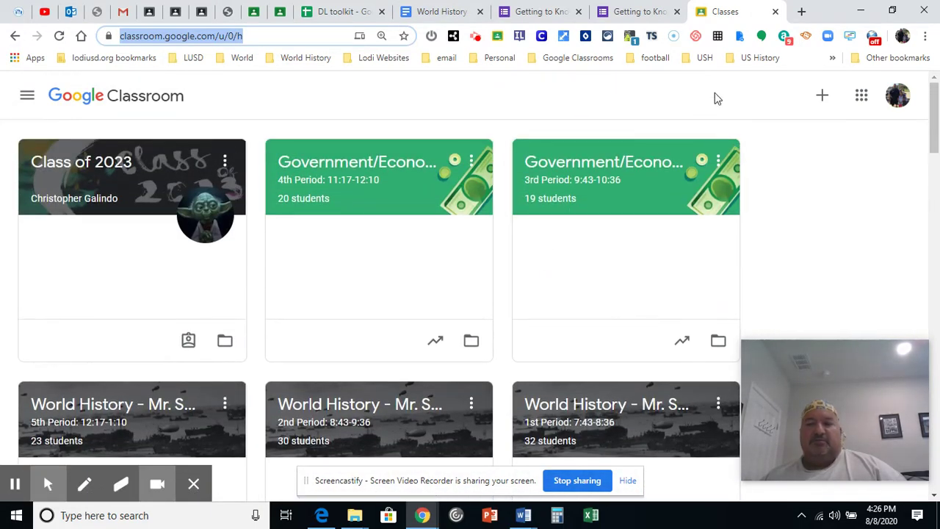
# Step: Look through the list of Google apps available from a new browser tab
pyautogui.click(802, 12)
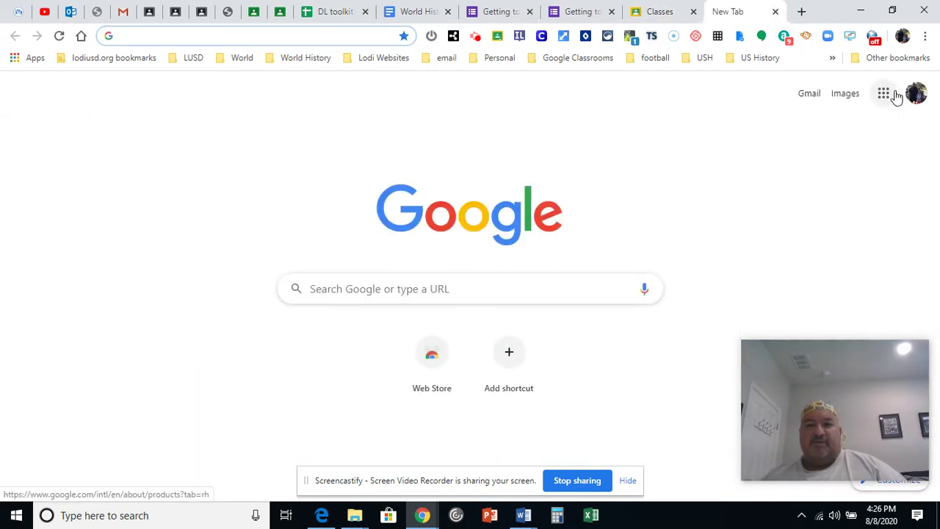
pyautogui.click(884, 93)
pyautogui.scroll(-2, 836, 235)
pyautogui.scroll(-2, 860, 248)
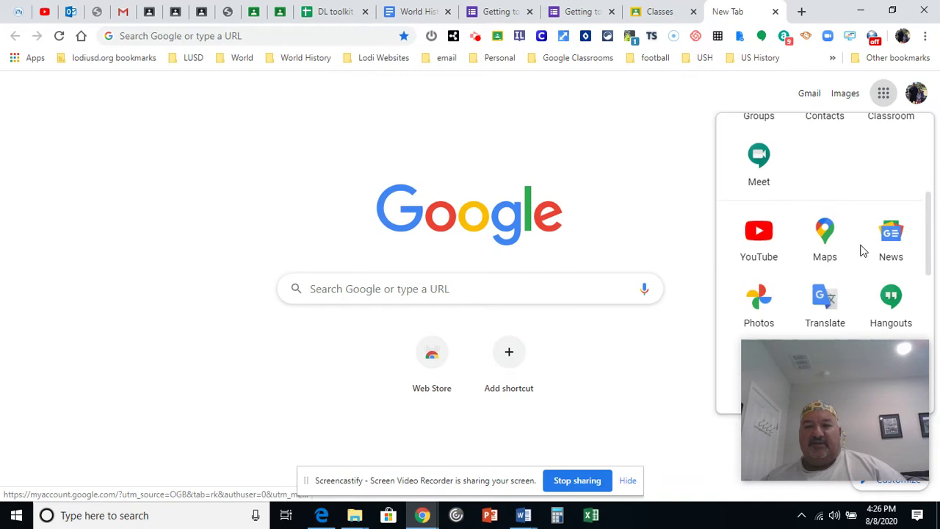
pyautogui.scroll(1, 877, 222)
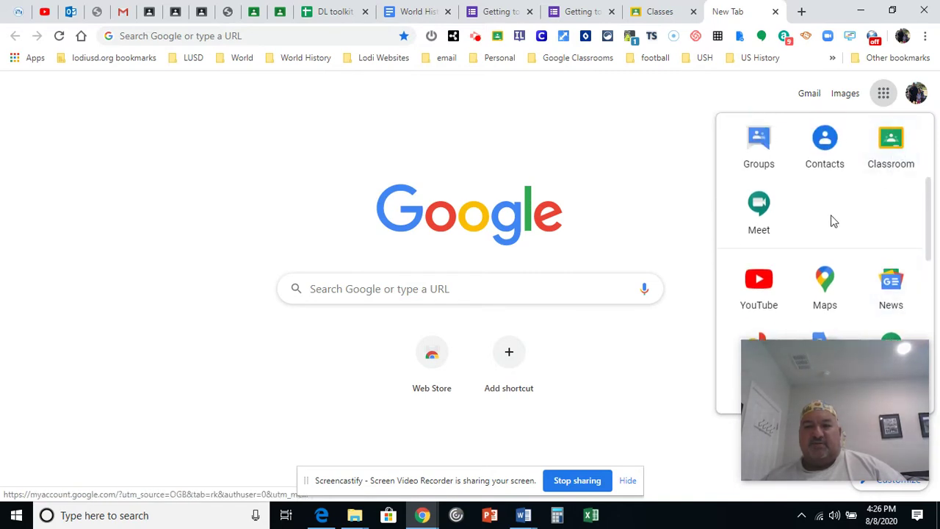
pyautogui.scroll(-8, 831, 216)
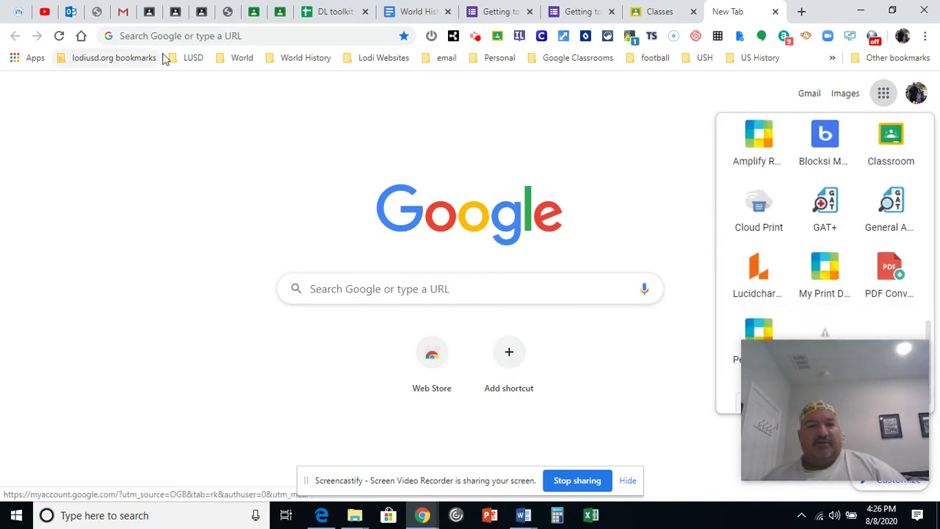
# Step: Search the web for "google classroom" and open the main Google Classroom result
pyautogui.click(183, 36)
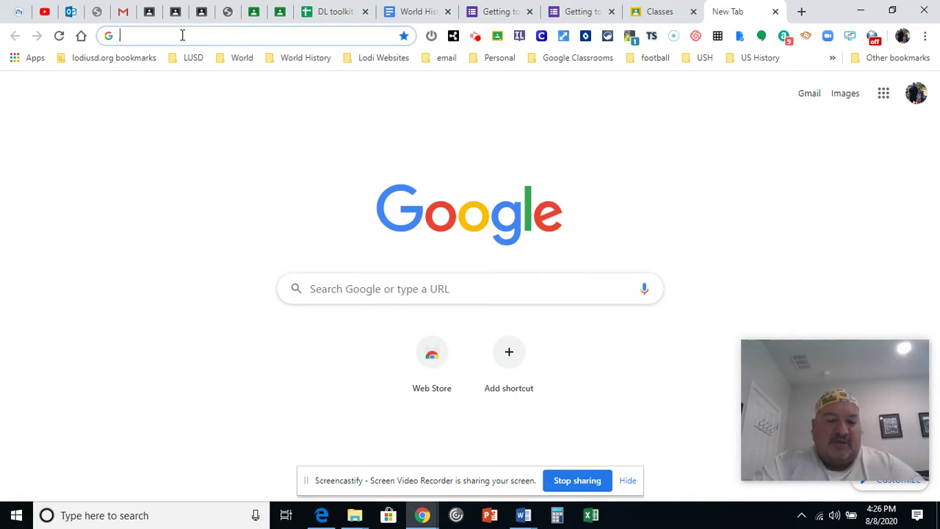
pyautogui.write('google')
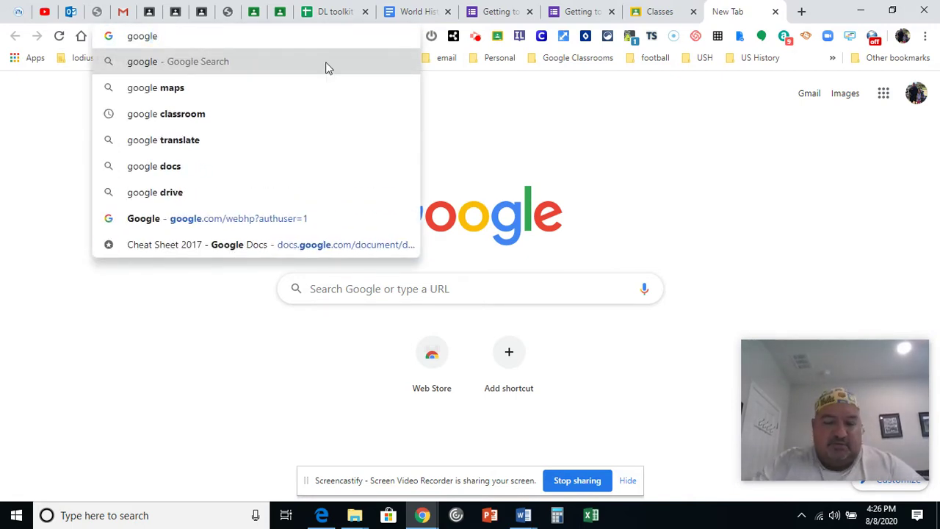
pyautogui.press('Down')
pyautogui.press('Down')
pyautogui.press('Return')
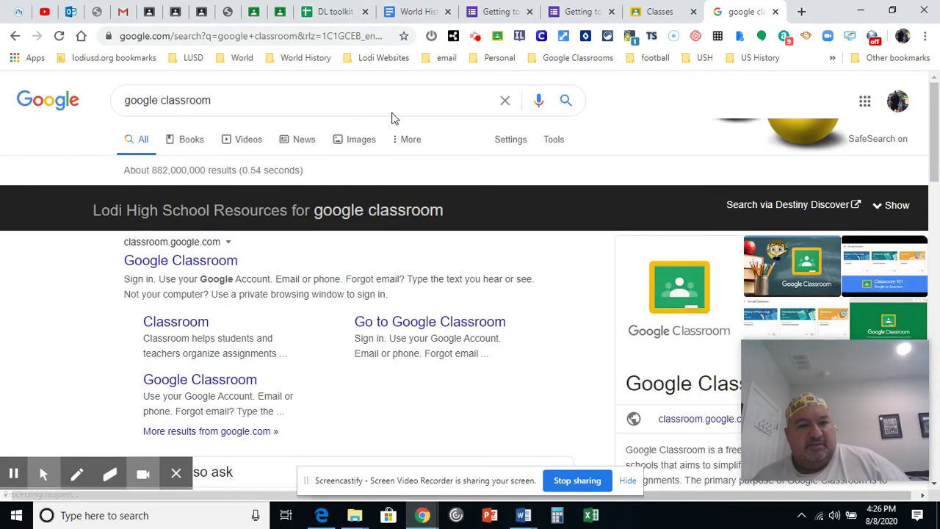
pyautogui.click(189, 265)
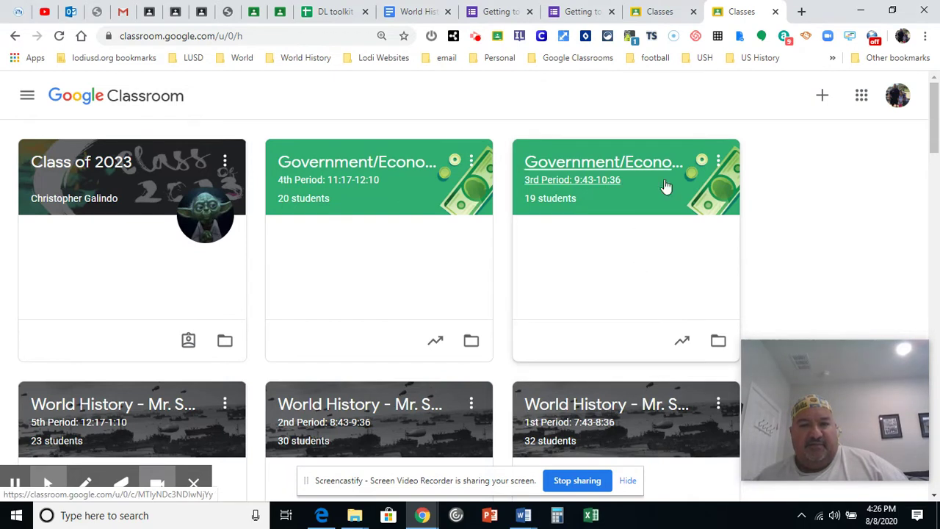
# Step: Check the Google Classroom options for joining or creating a class
pyautogui.click(823, 97)
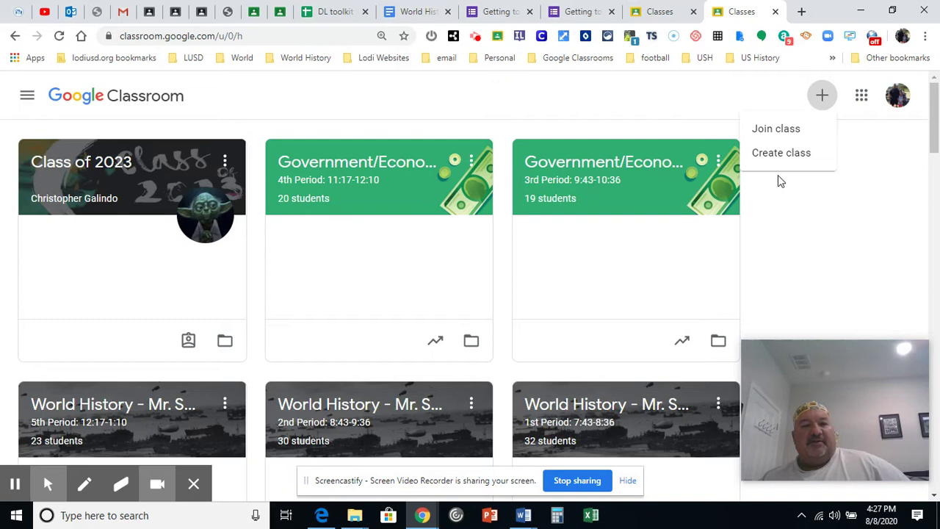
pyautogui.click(851, 224)
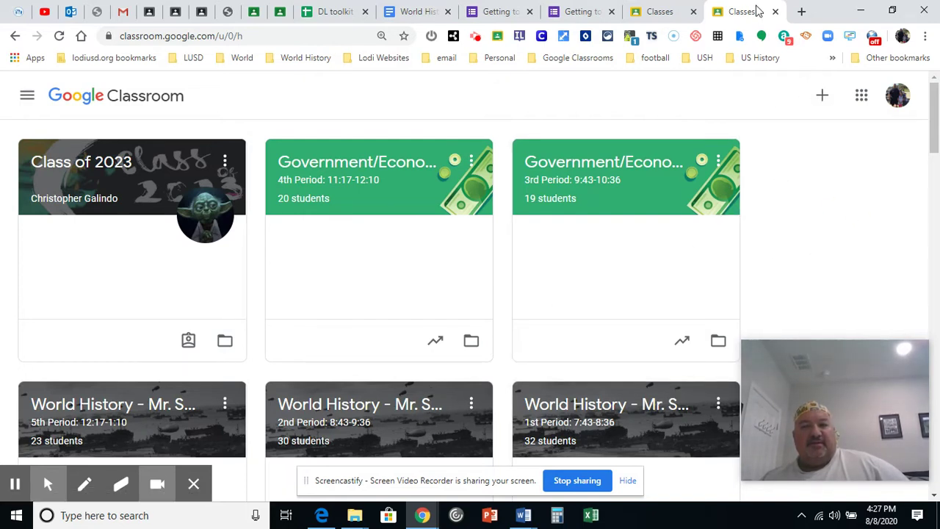
# Step: Create a bookmark folder named "World DL 2020-21" on the bookmarks bar from a new tab
pyautogui.click(802, 12)
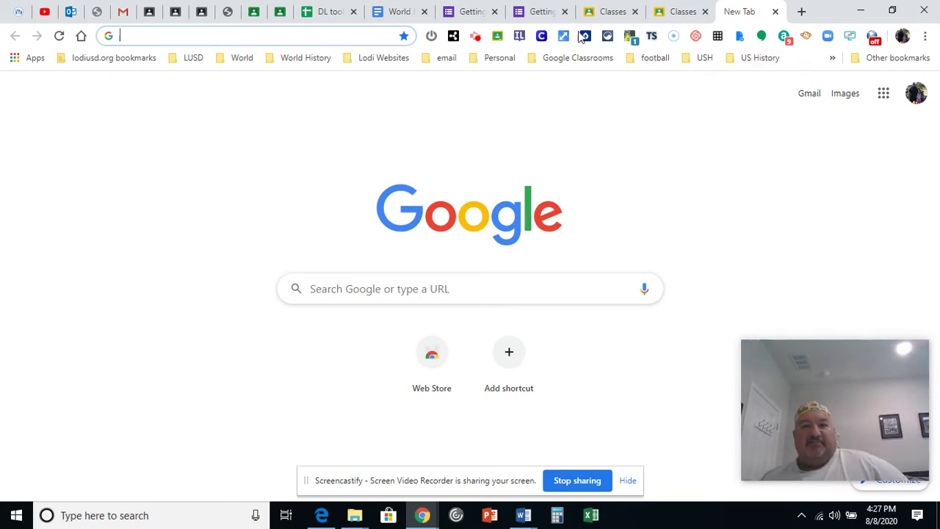
pyautogui.rightClick(802, 66)
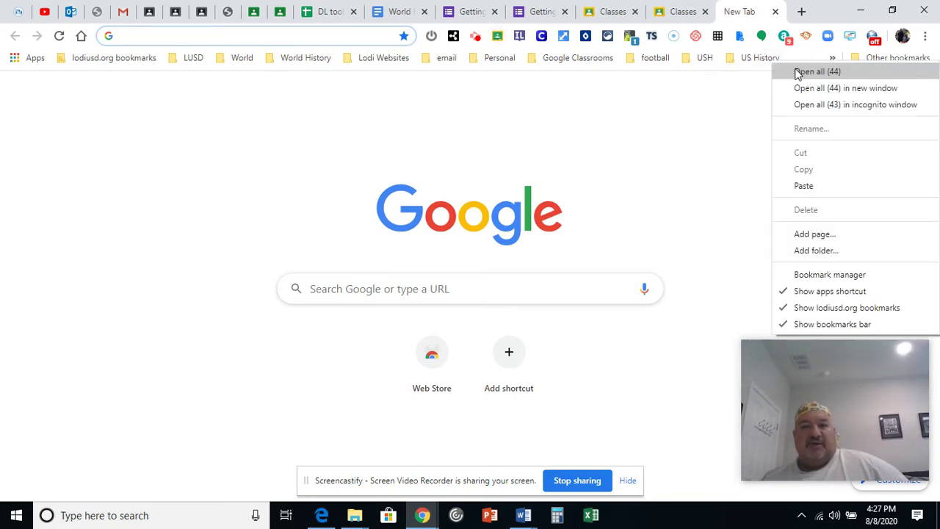
pyautogui.click(817, 250)
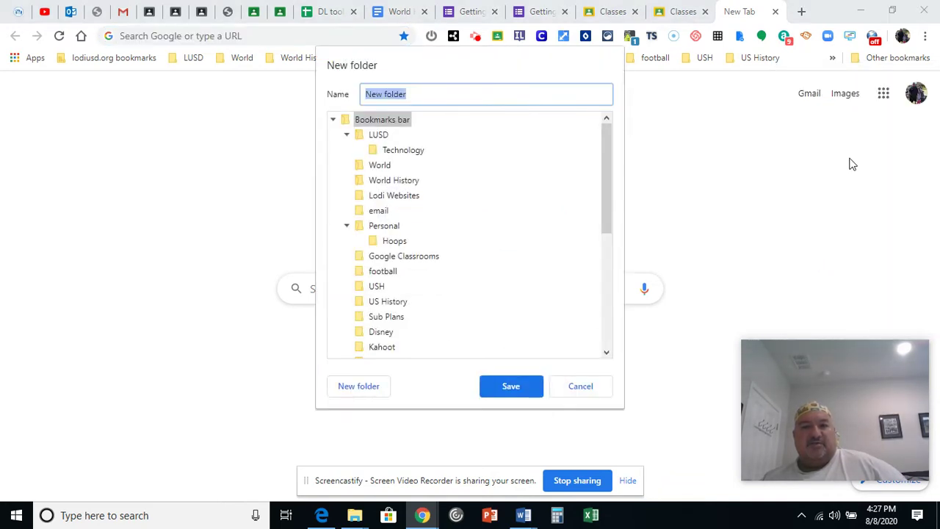
pyautogui.write('W')
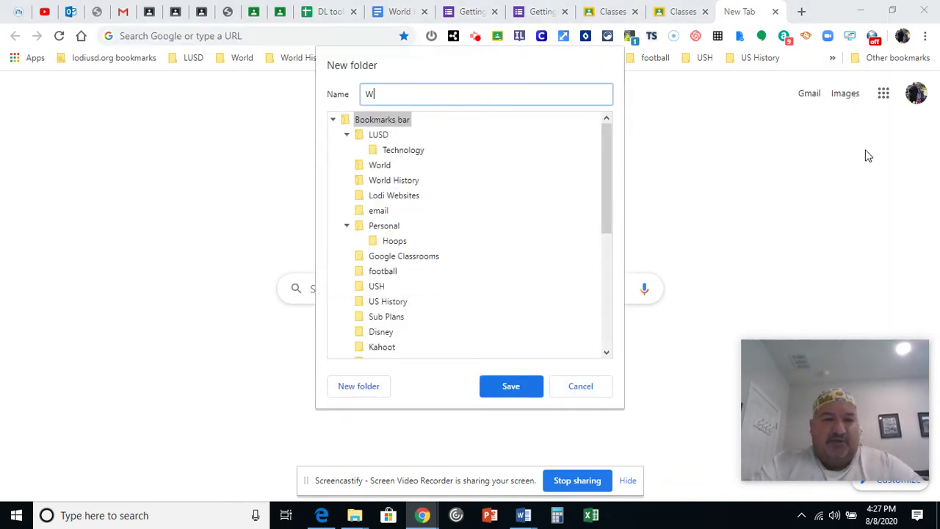
pyautogui.write('orld DL')
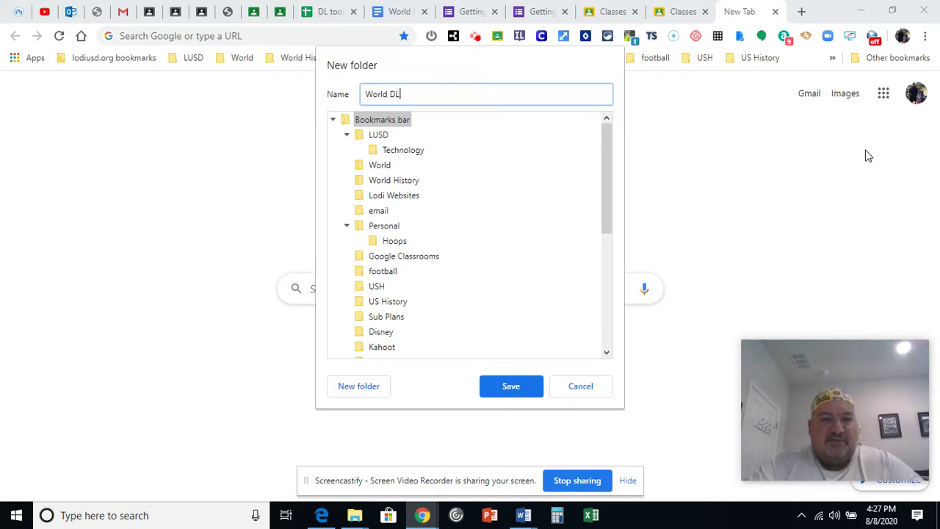
pyautogui.write(' 2020')
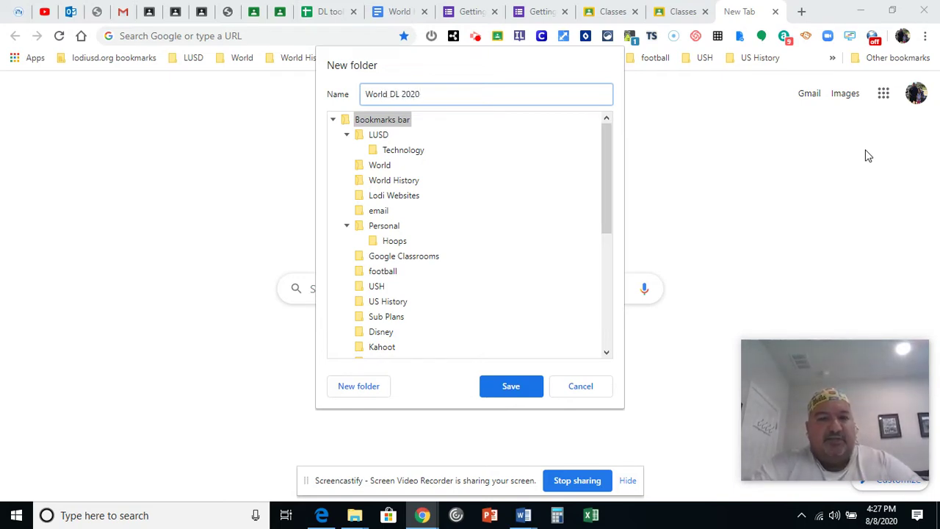
pyautogui.write('-21')
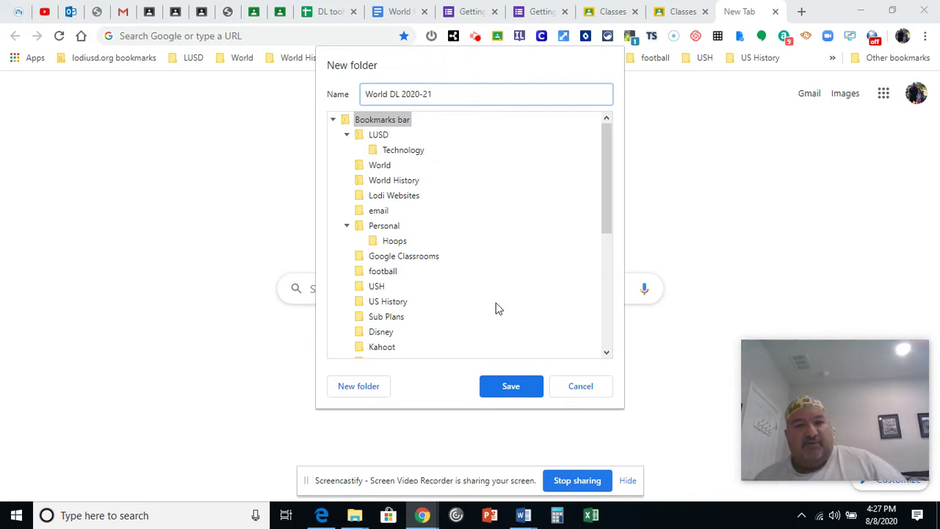
pyautogui.click(510, 386)
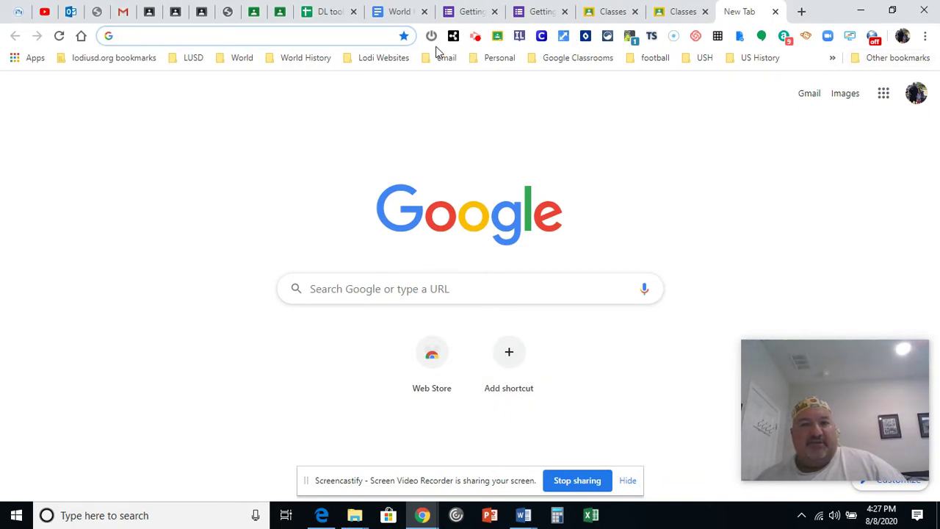
pyautogui.click(927, 36)
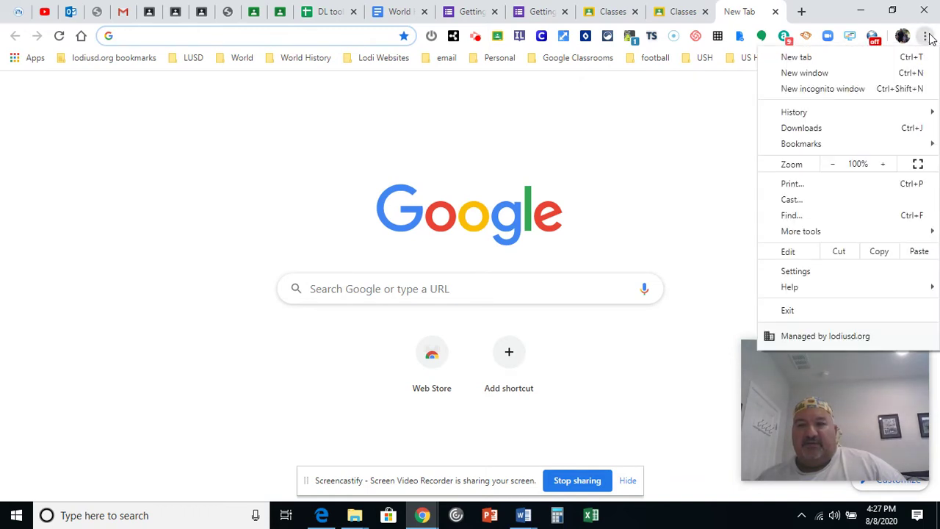
pyautogui.moveTo(840, 147)
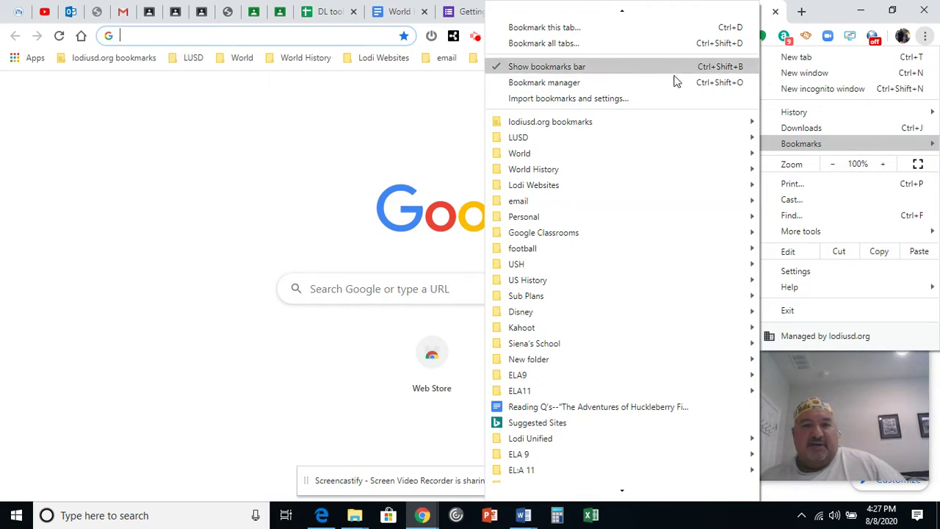
pyautogui.click(254, 127)
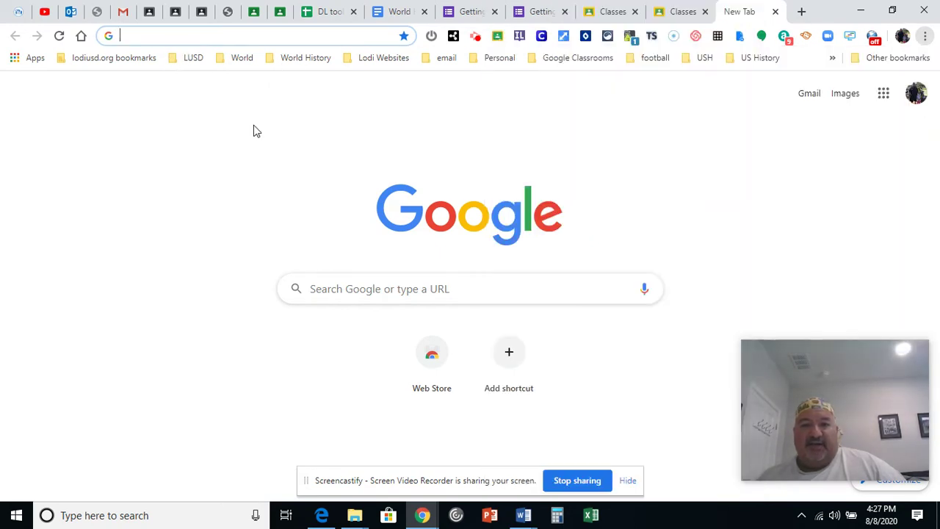
pyautogui.click(926, 36)
pyautogui.moveTo(830, 143)
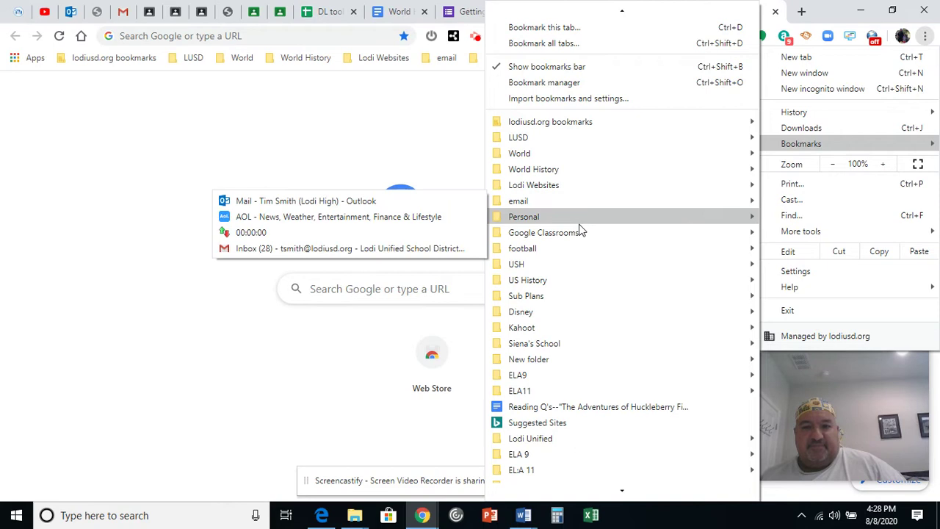
pyautogui.click(337, 120)
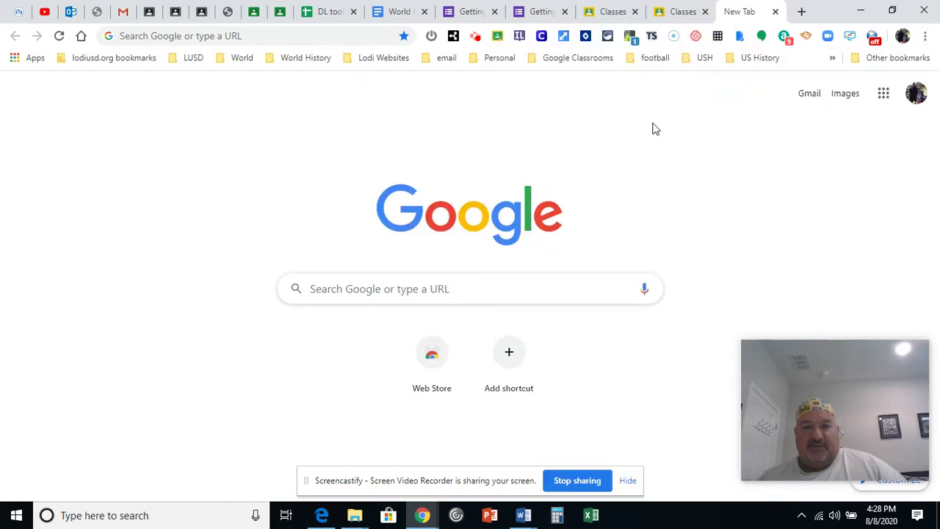
# Step: Move the "World DL 2020-21" bookmark folder up between the "Lodi Websites" and "email" folders
pyautogui.click(926, 36)
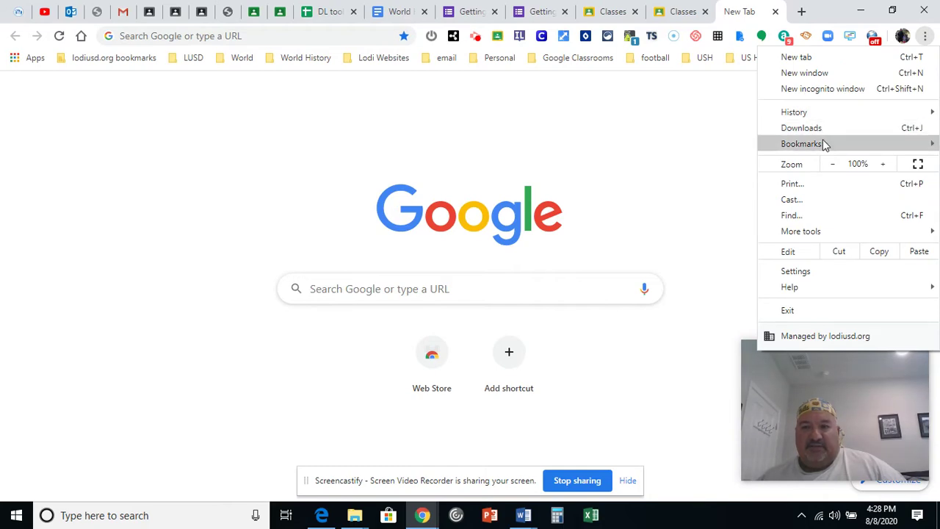
pyautogui.scroll(-1, 637, 210)
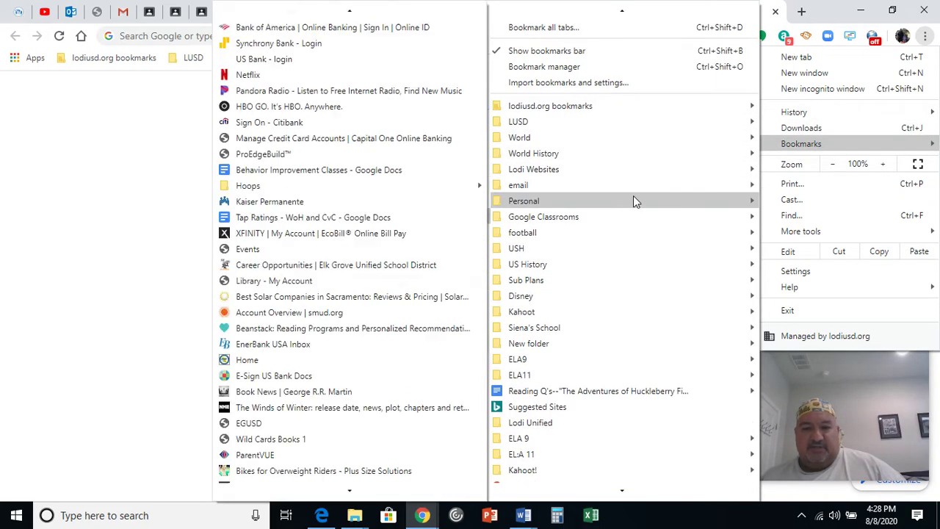
pyautogui.moveTo(623, 487)
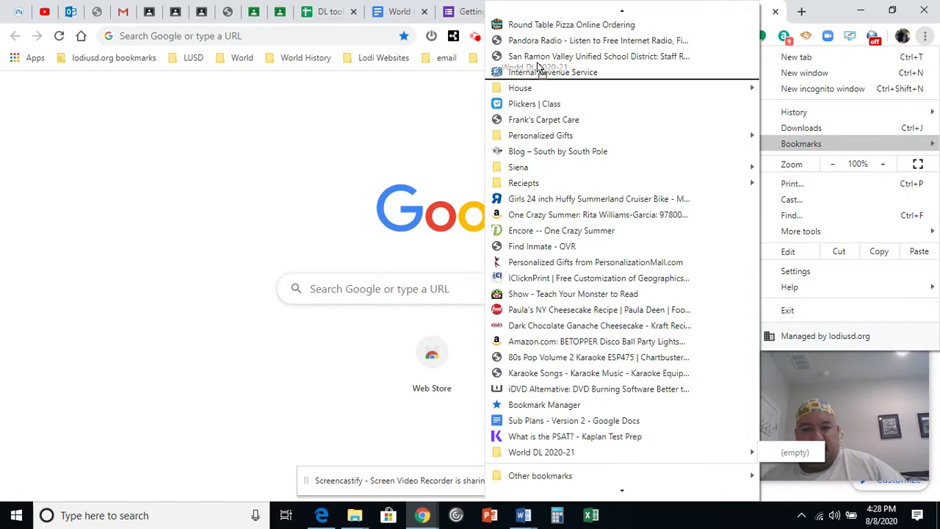
pyautogui.moveTo(555, 28); pyautogui.dragTo(560, 190)
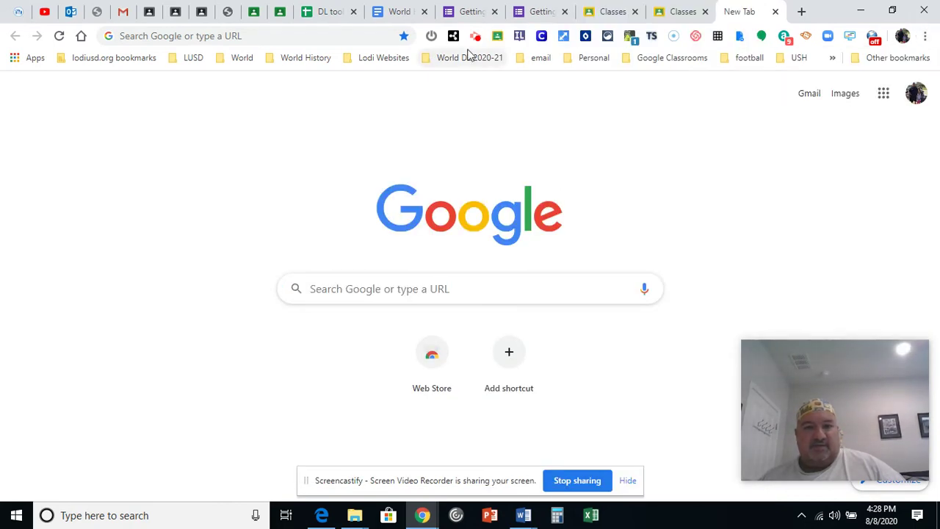
# Step: Check the contents of the "World DL 2020-21" bookmark folder
pyautogui.click(426, 61)
pyautogui.click(426, 62)
pyautogui.click(427, 61)
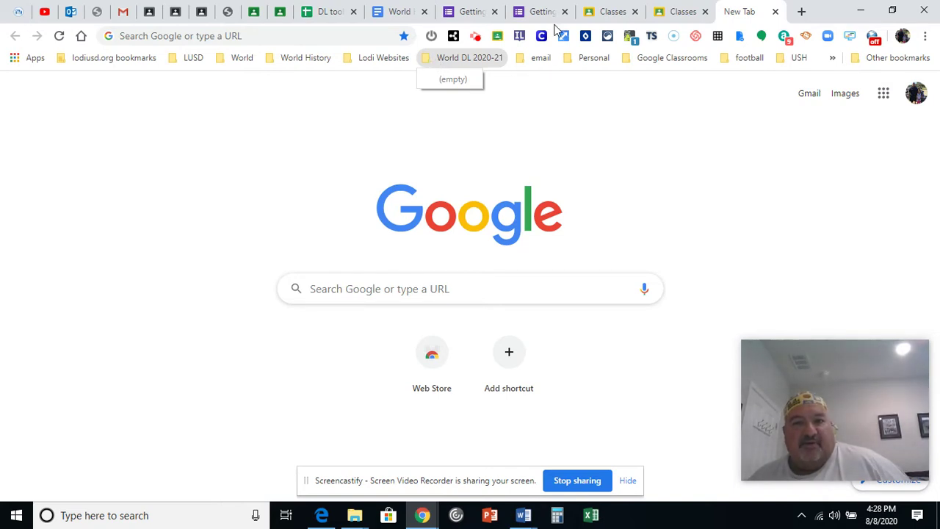
# Step: Open the 1st Period World History class from the Google Classroom class list
pyautogui.click(611, 11)
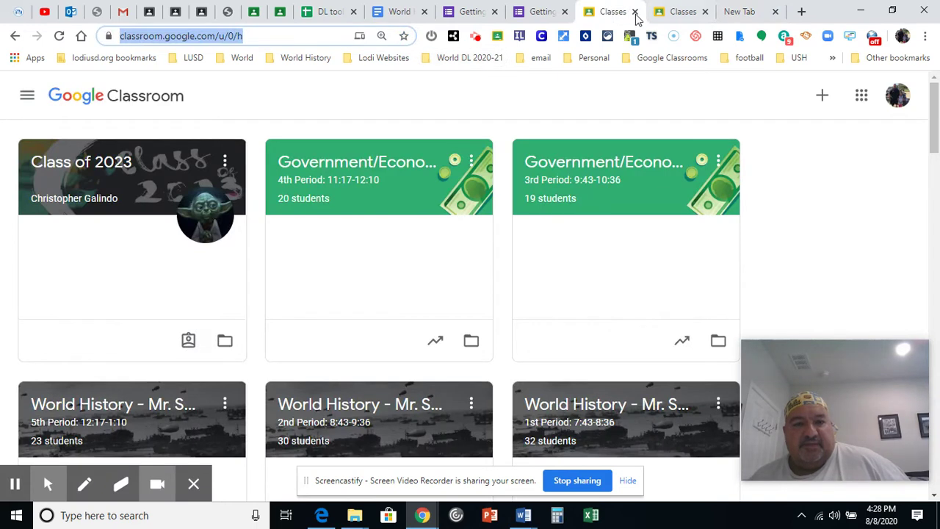
pyautogui.scroll(-1, 773, 225)
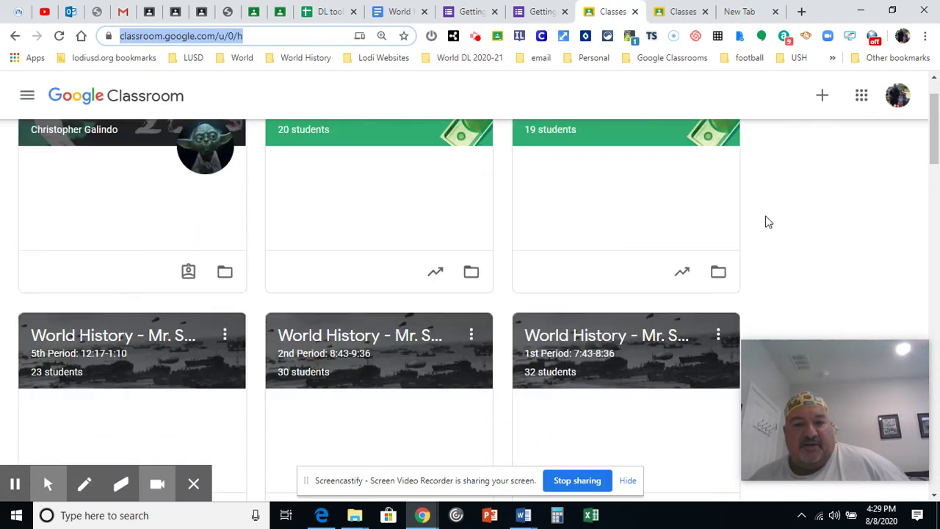
pyautogui.click(564, 338)
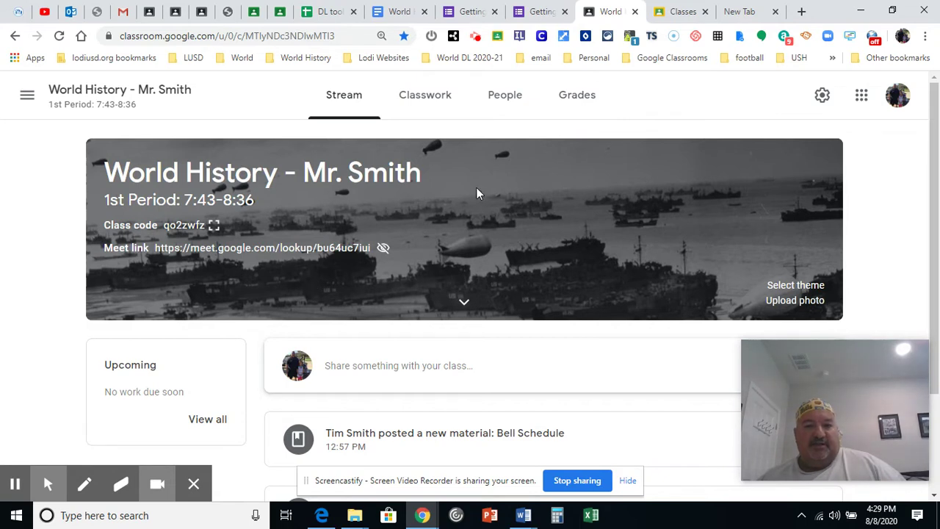
# Step: Move the 1st Period World History class page's bookmark to the "World DL 2020-21" folder
pyautogui.click(403, 35)
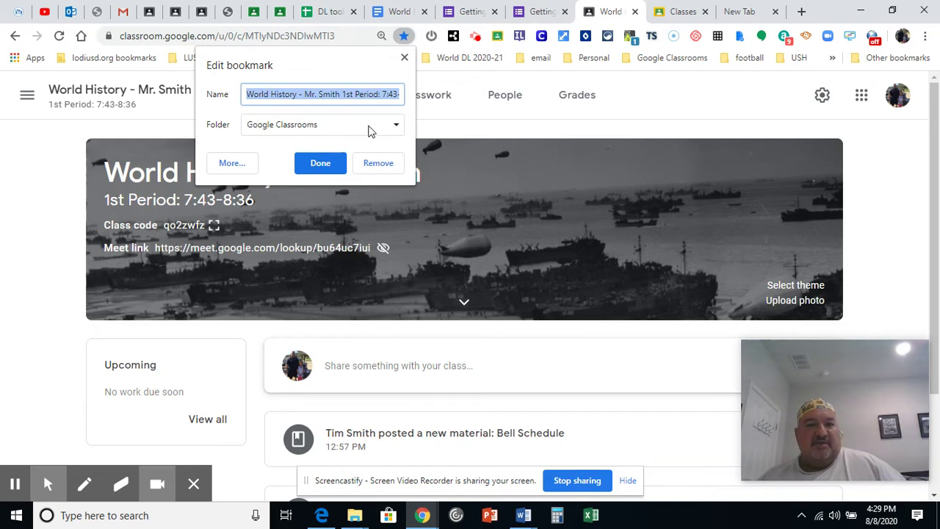
pyautogui.click(371, 129)
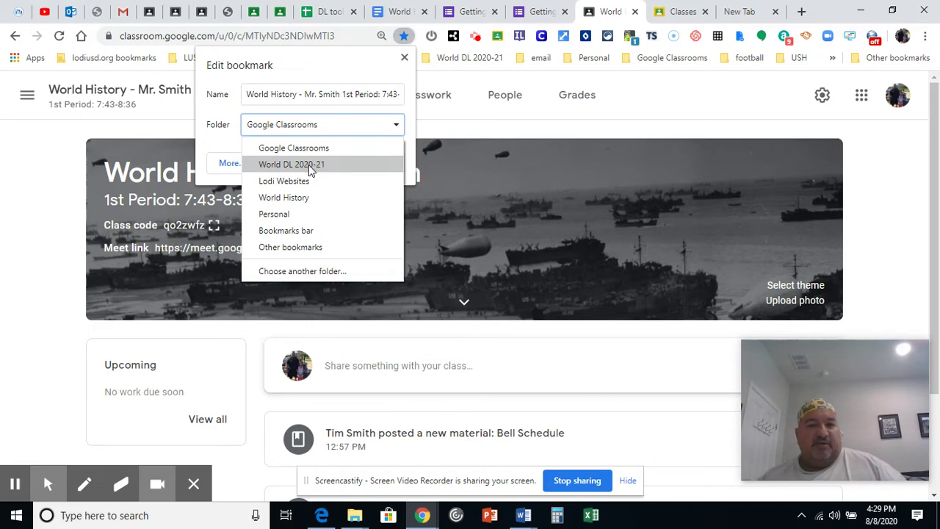
pyautogui.click(283, 271)
pyautogui.scroll(-10, 412, 246)
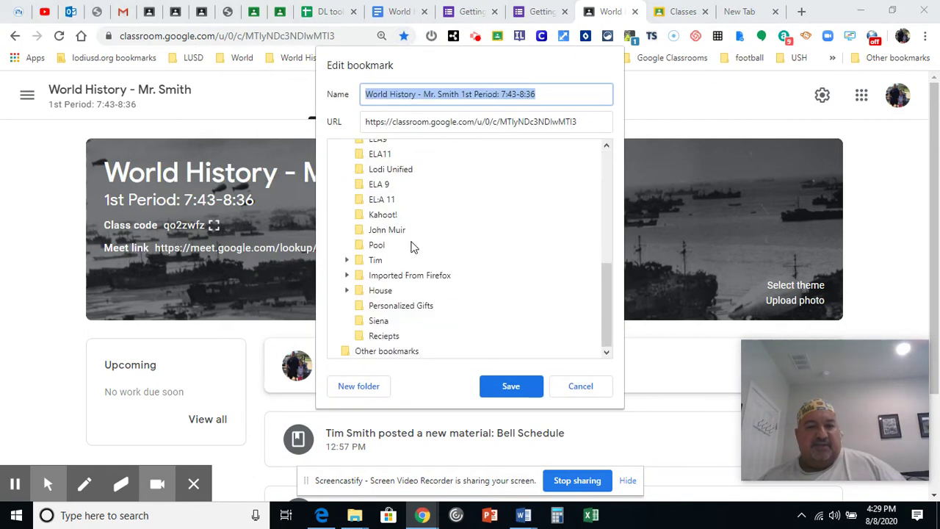
pyautogui.scroll(10, 411, 246)
pyautogui.click(394, 241)
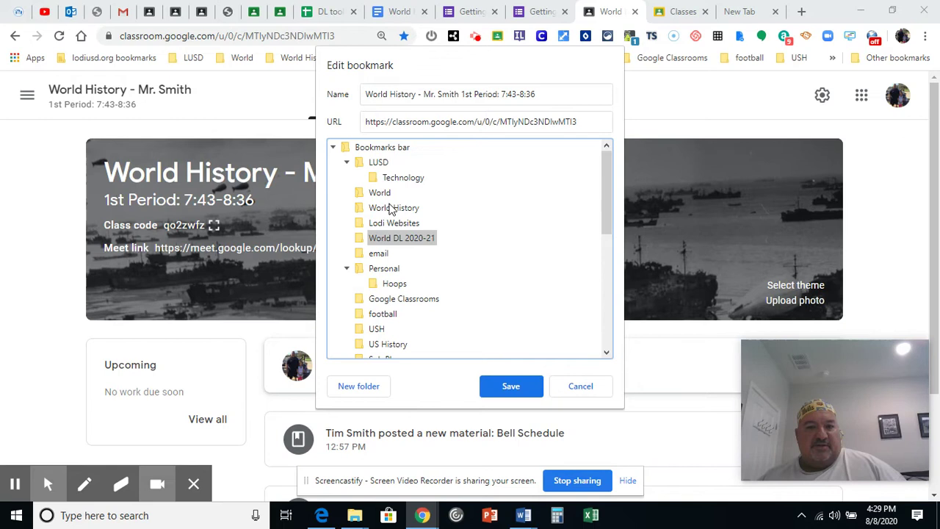
pyautogui.click(496, 393)
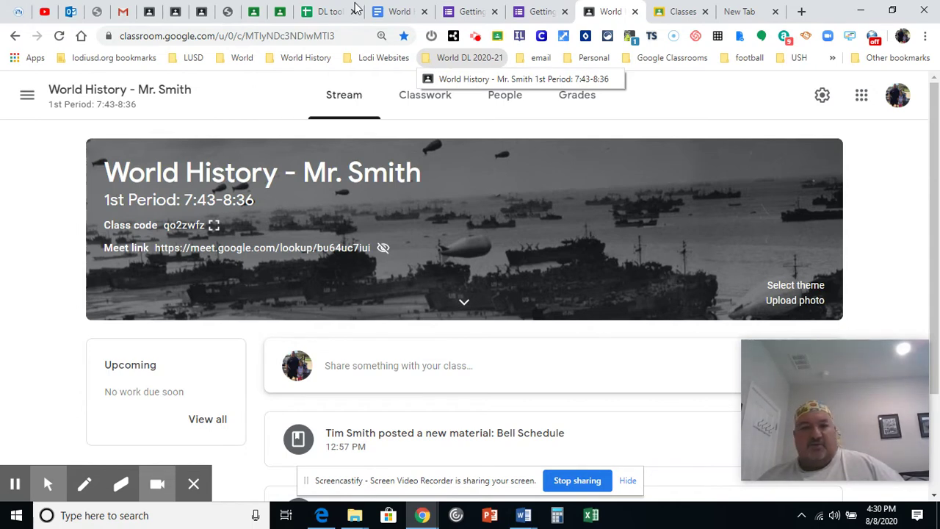
# Step: Find the World History Links Page material in the class's Classwork and open its linked document
pyautogui.click(410, 99)
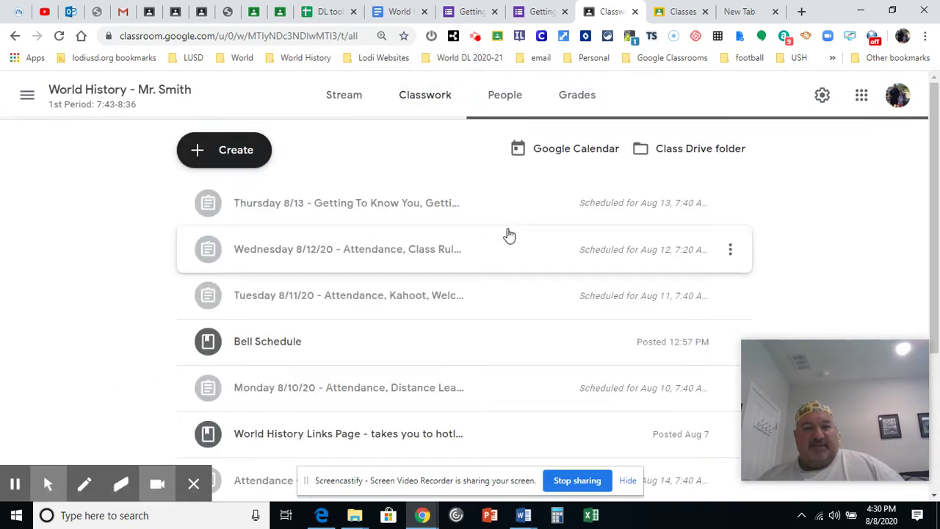
pyautogui.scroll(-3, 504, 227)
pyautogui.scroll(-1, 497, 225)
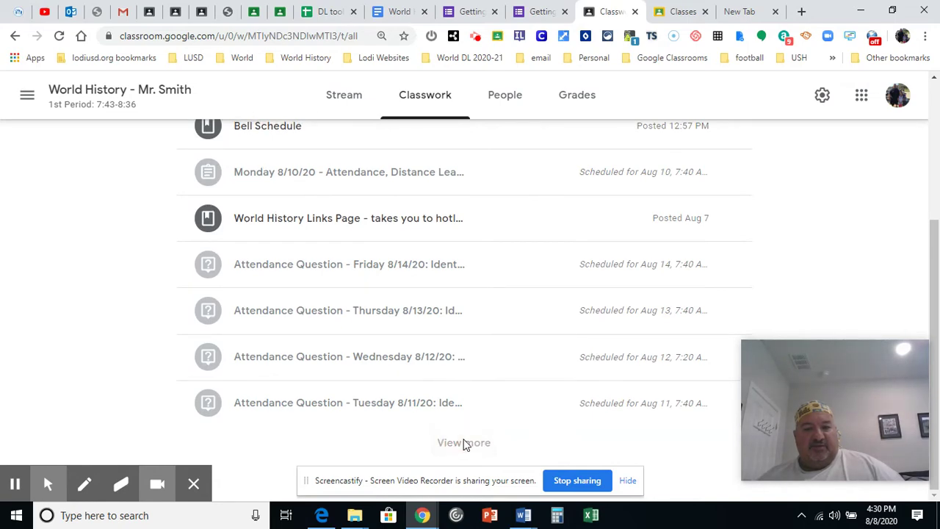
pyautogui.scroll(3, 525, 323)
pyautogui.scroll(-4, 614, 238)
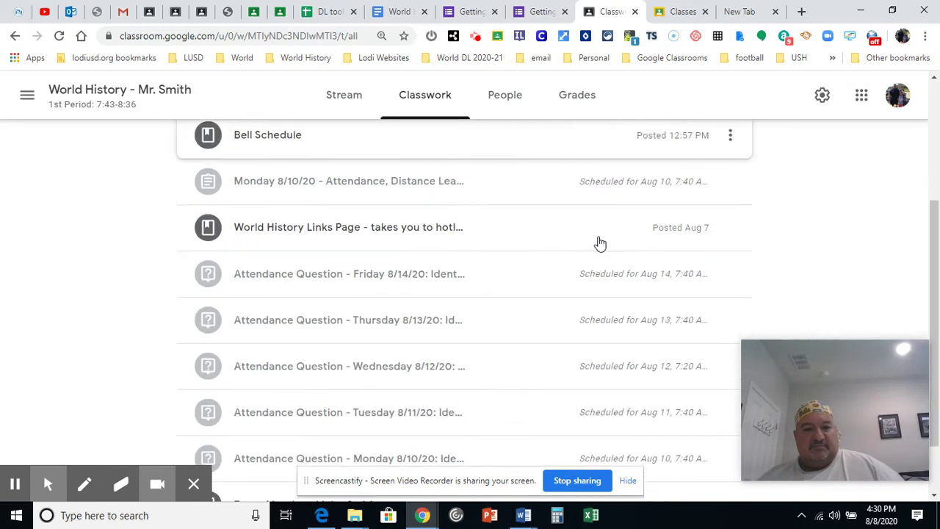
pyautogui.scroll(1, 373, 224)
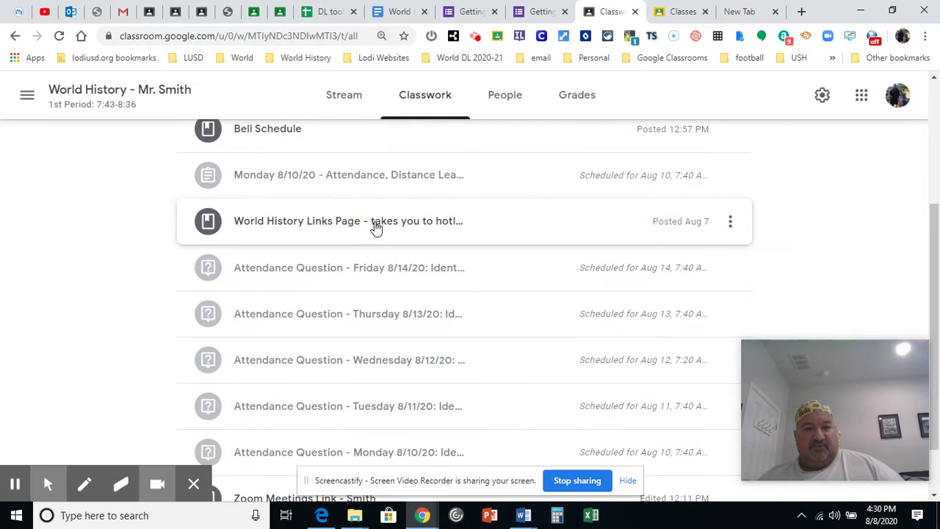
pyautogui.click(367, 225)
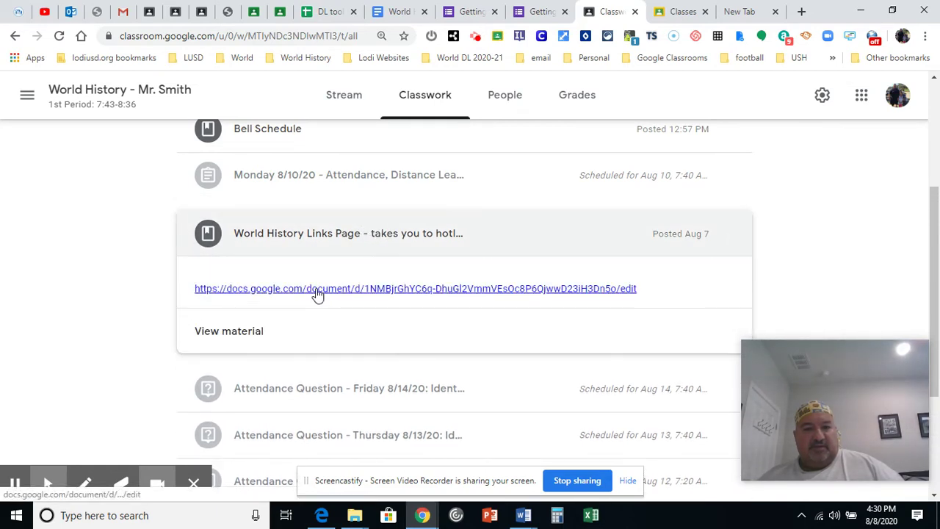
pyautogui.click(318, 290)
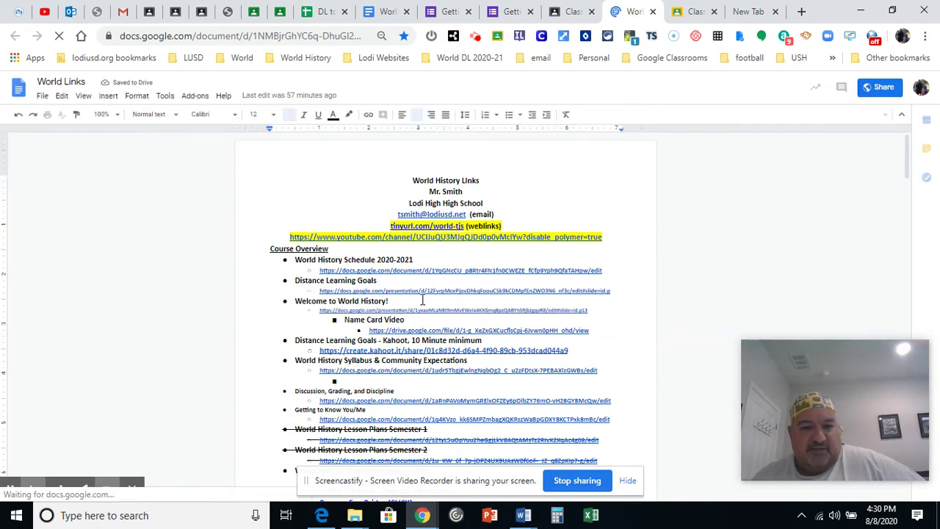
# Step: Look through the World Links document and set its bookmark's folder to "World DL 2020-21"
pyautogui.scroll(-2, 413, 323)
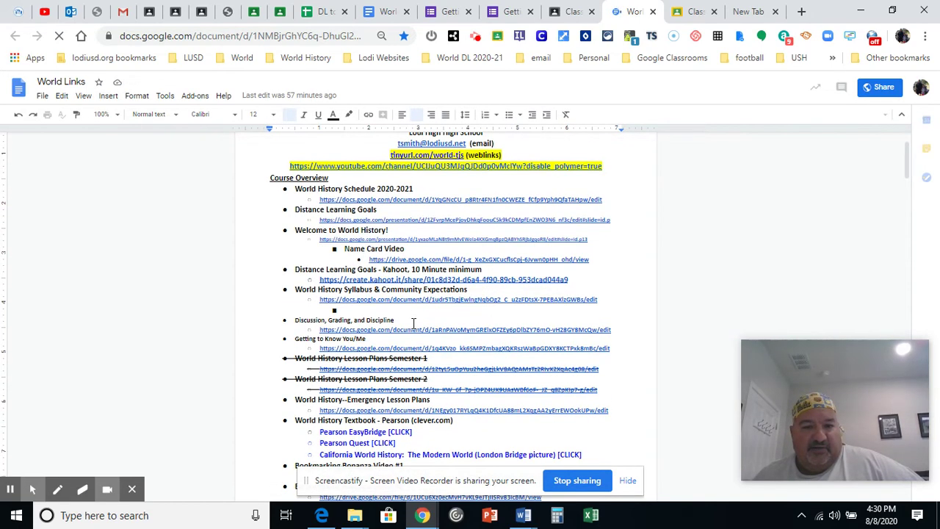
pyautogui.scroll(-2, 413, 323)
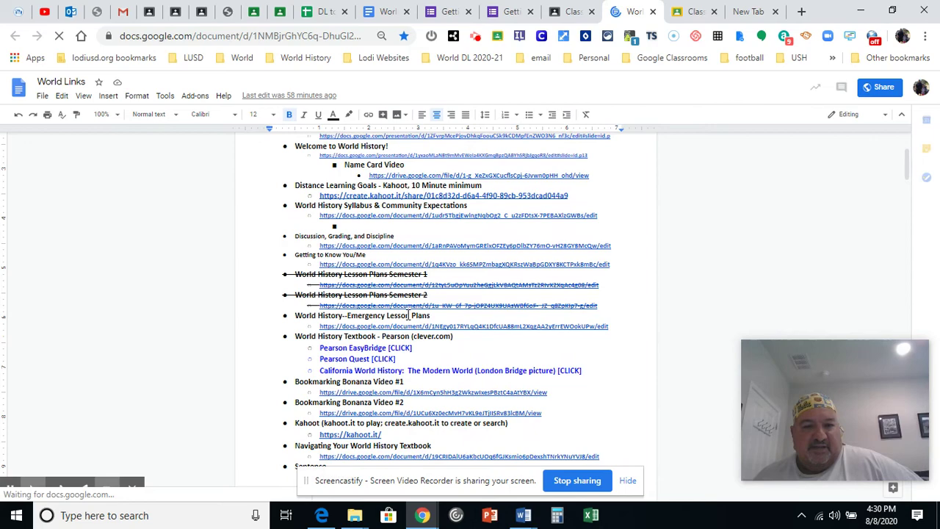
pyautogui.scroll(-15, 409, 315)
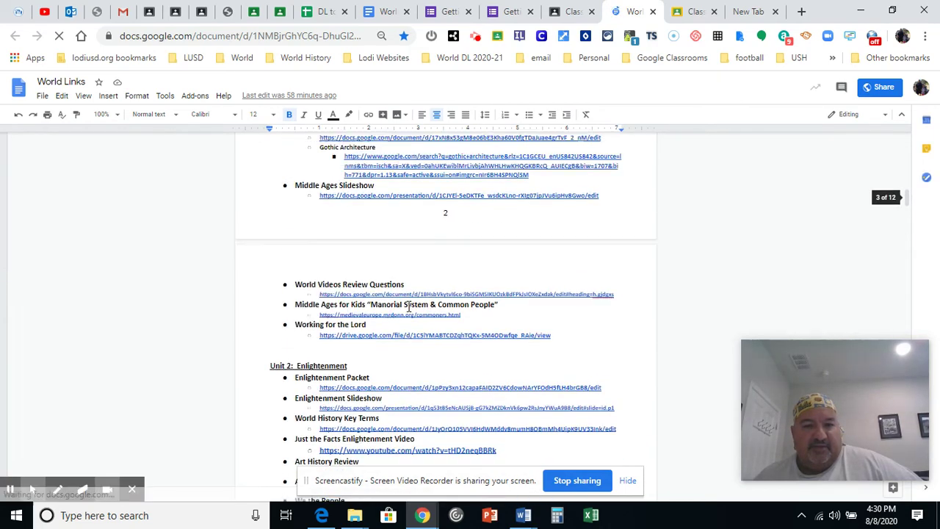
pyautogui.scroll(15, 409, 308)
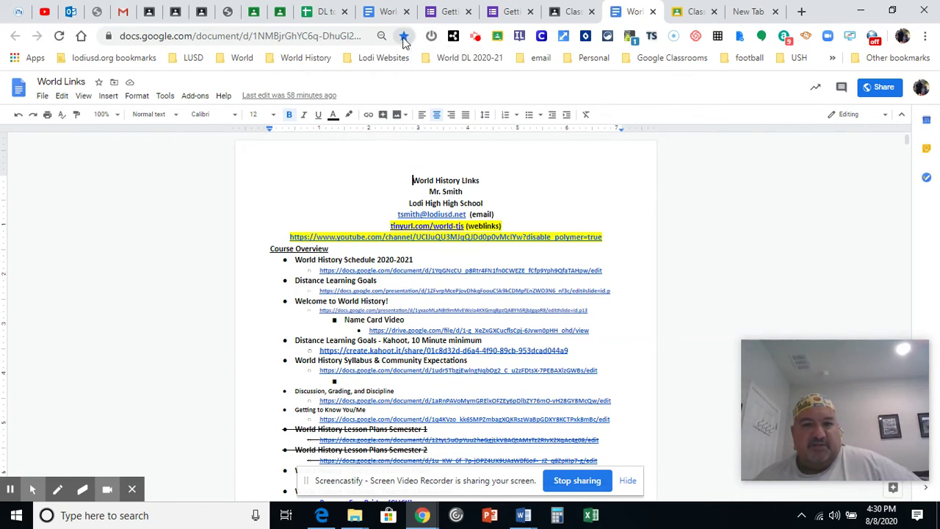
pyautogui.click(403, 37)
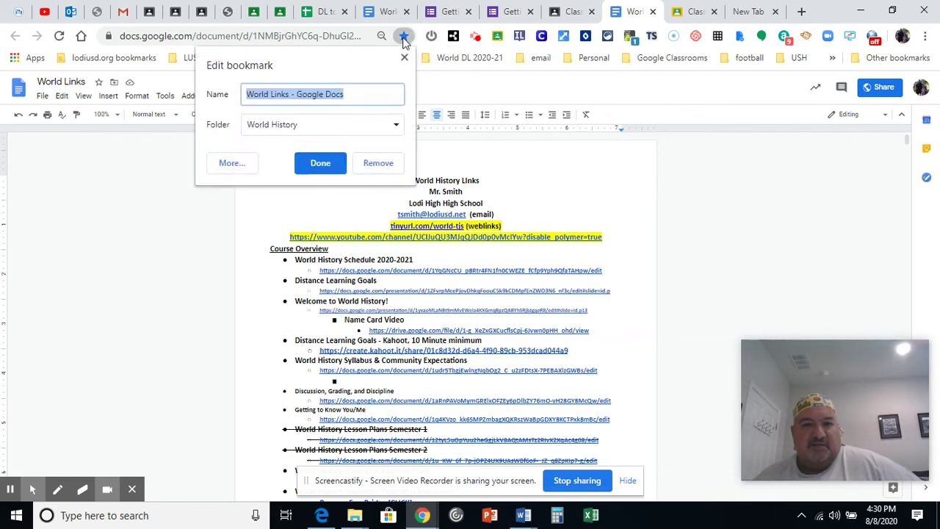
pyautogui.click(373, 130)
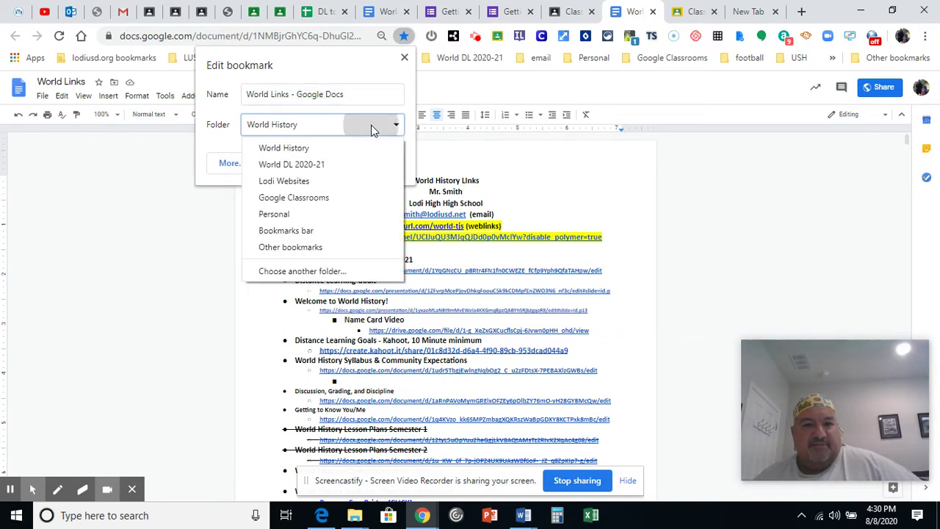
pyautogui.click(307, 165)
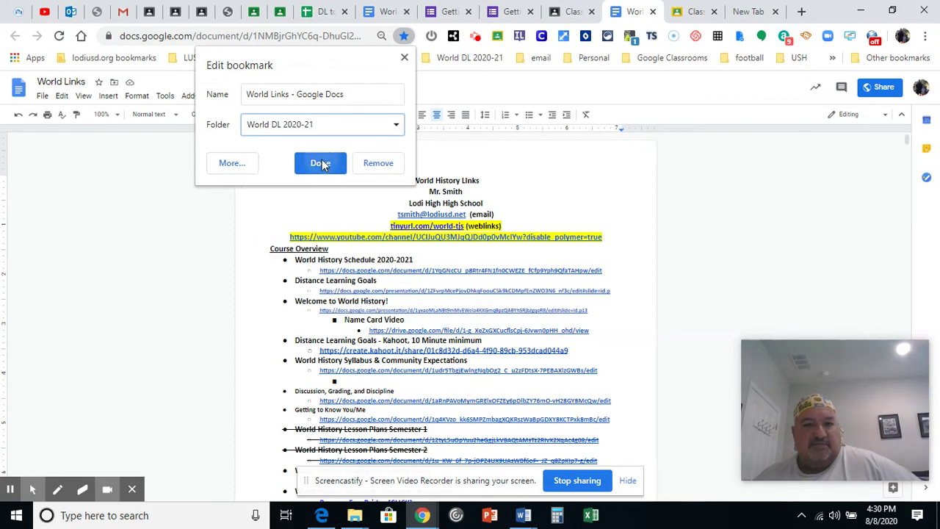
pyautogui.click(321, 163)
# Step: Compare the contents of the "World DL 2020-21" and "World History" bookmark folders
pyautogui.click(435, 59)
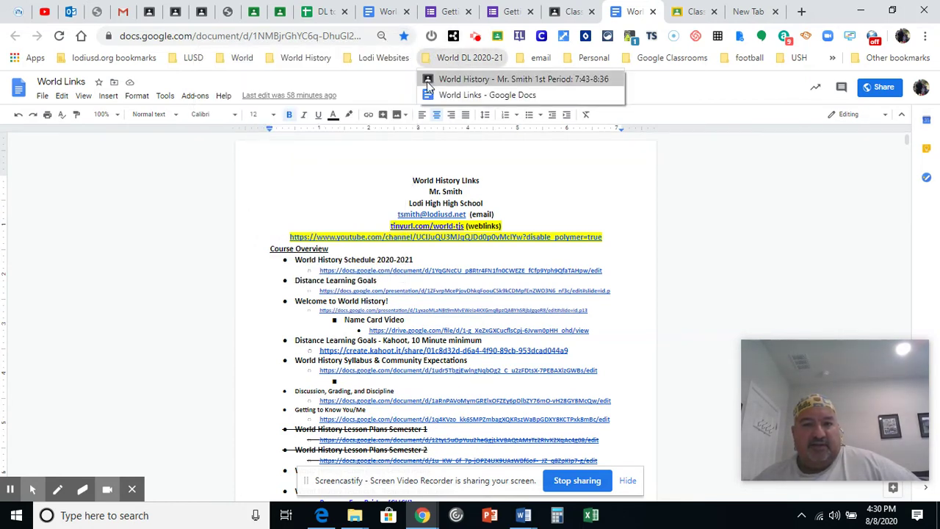
pyautogui.moveTo(312, 59)
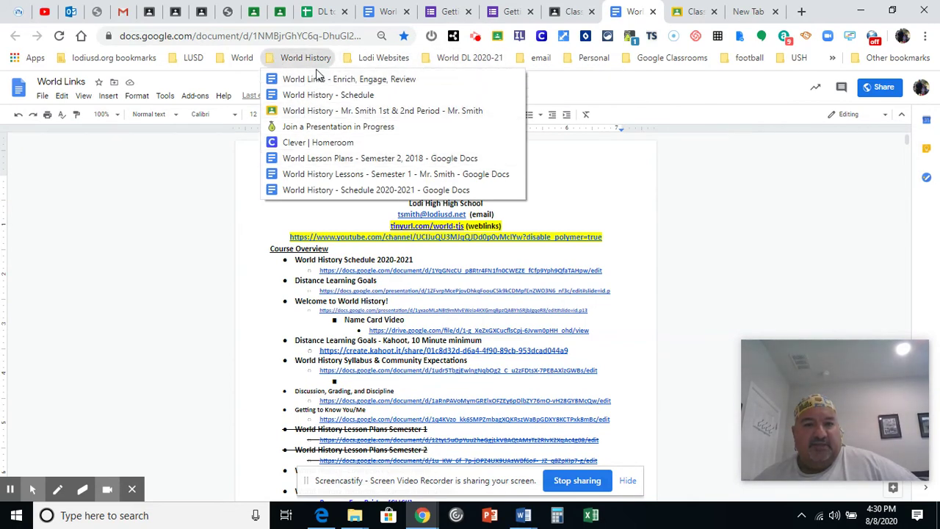
pyautogui.moveTo(485, 58)
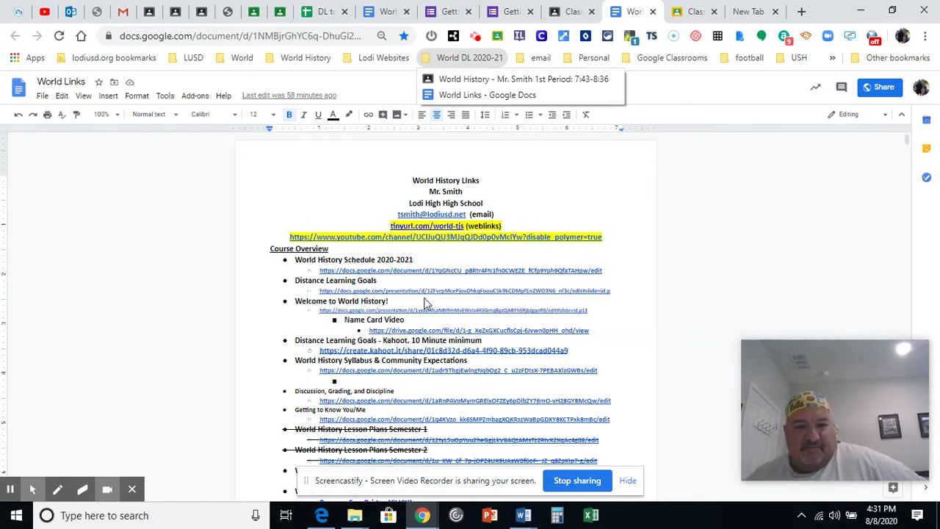
# Step: Open the document linked under World History Schedule 2020-2021 in its own browser tab
pyautogui.click(409, 273)
pyautogui.click(406, 271)
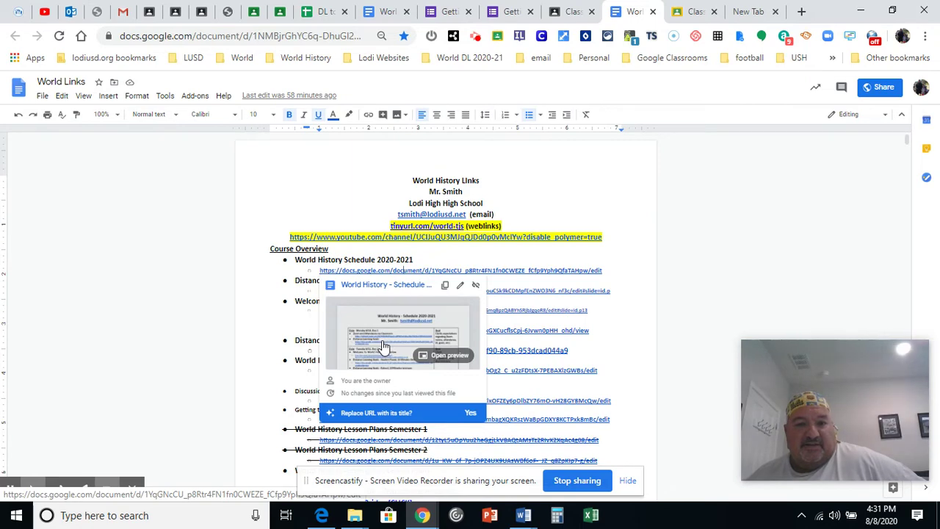
pyautogui.click(383, 345)
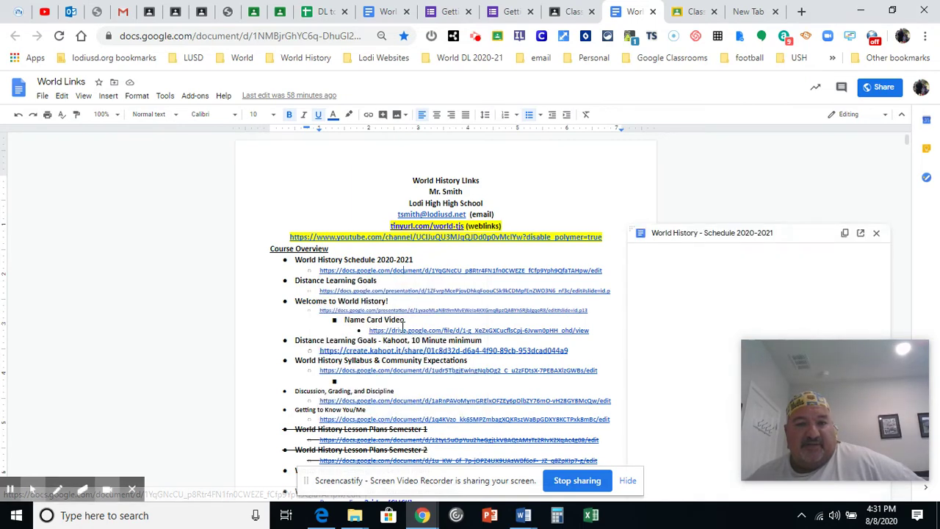
pyautogui.click(862, 233)
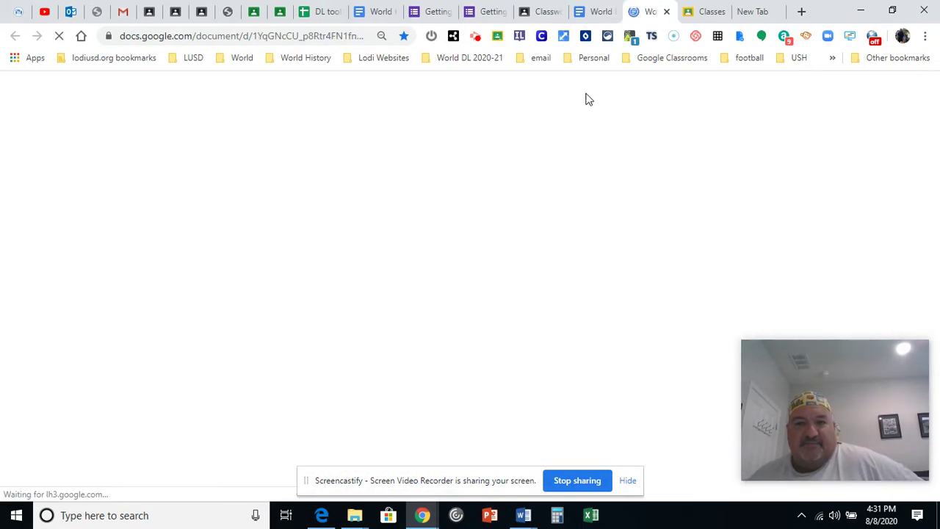
# Step: Copy the full web address of the World History schedule document
pyautogui.click(248, 35)
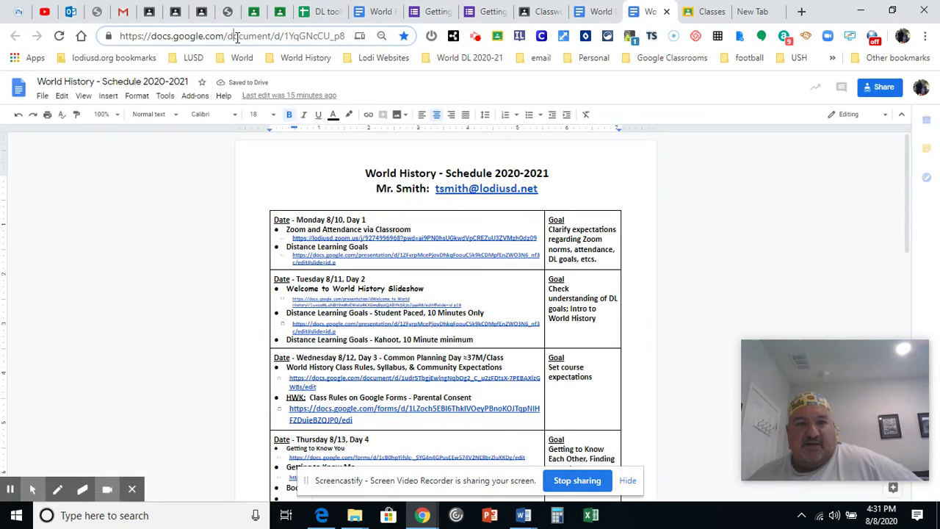
pyautogui.rightClick(230, 35)
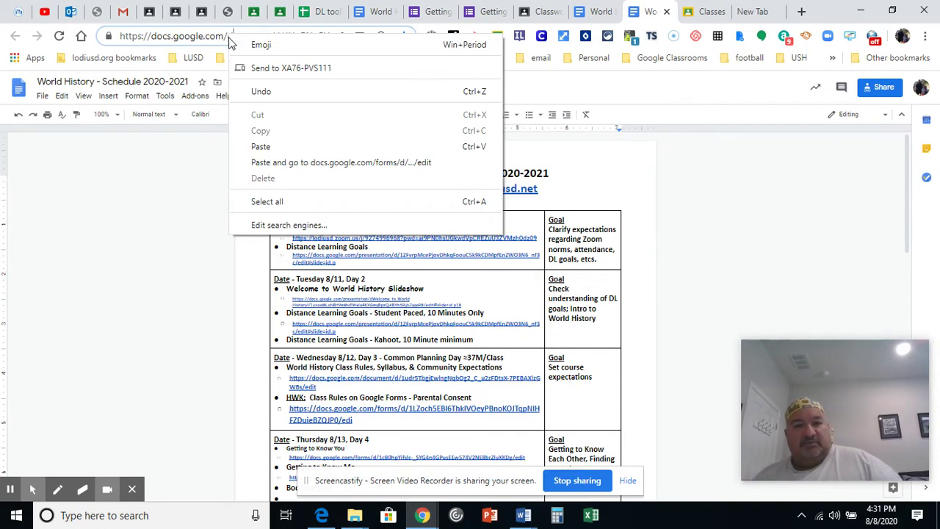
pyautogui.press('Escape')
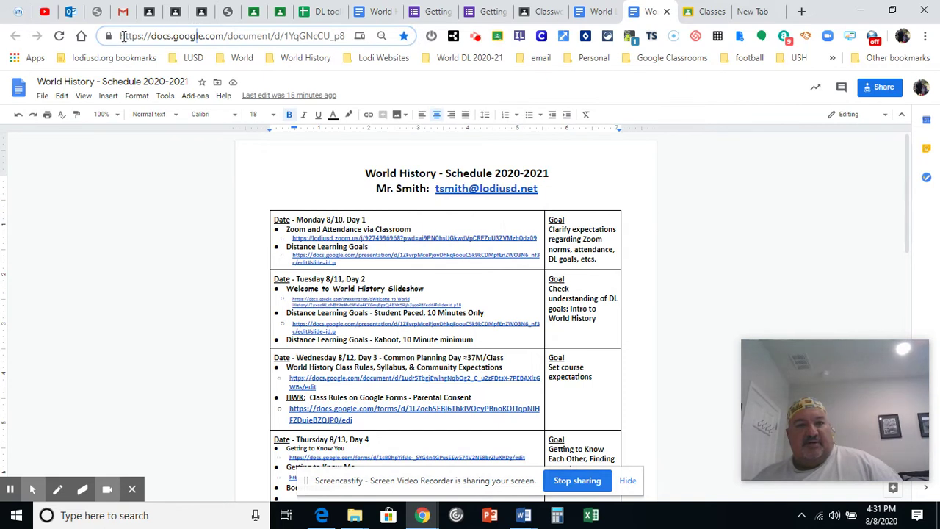
pyautogui.moveTo(121, 36); pyautogui.dragTo(493, 62)
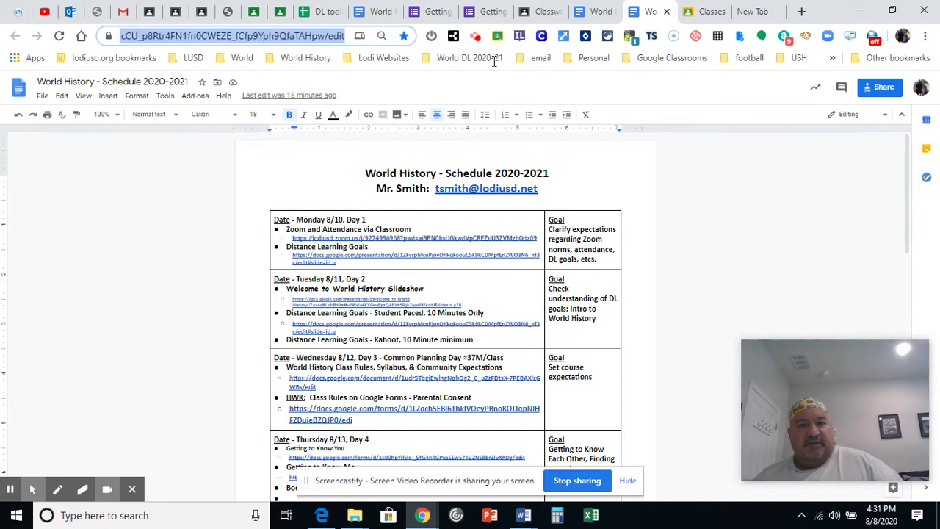
pyautogui.click(278, 36)
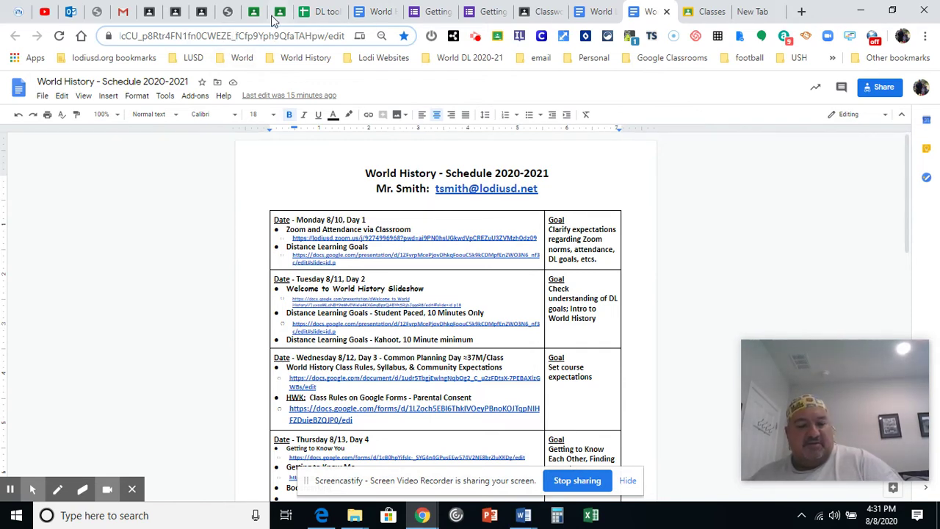
pyautogui.hotkey('ctrl', 'a')
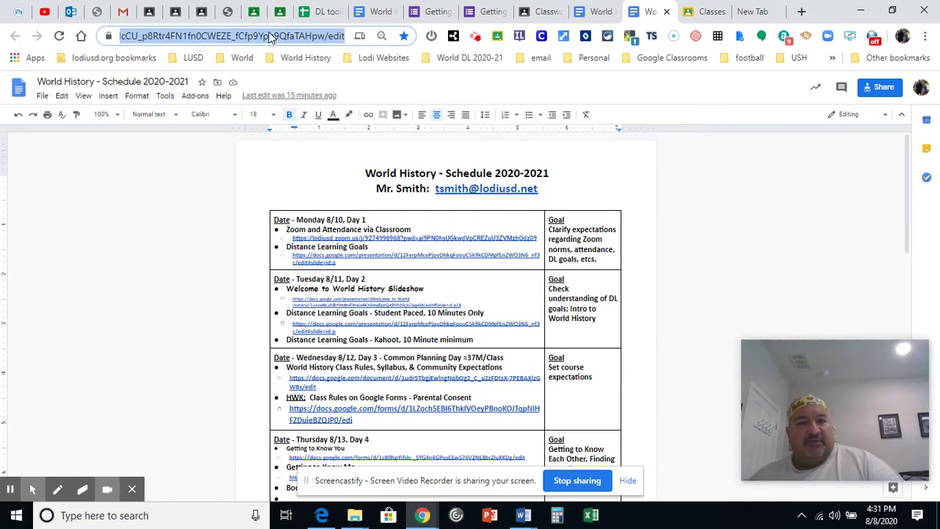
pyautogui.rightClick(266, 39)
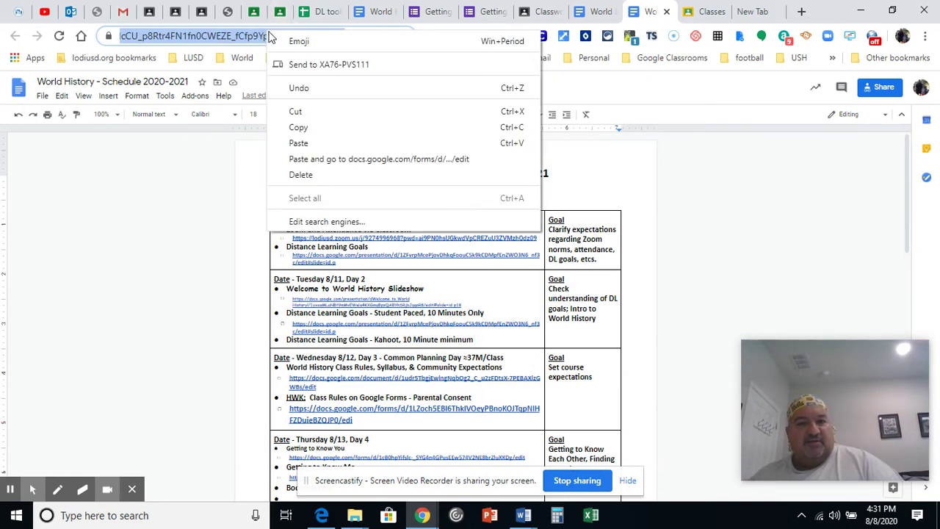
pyautogui.click(299, 128)
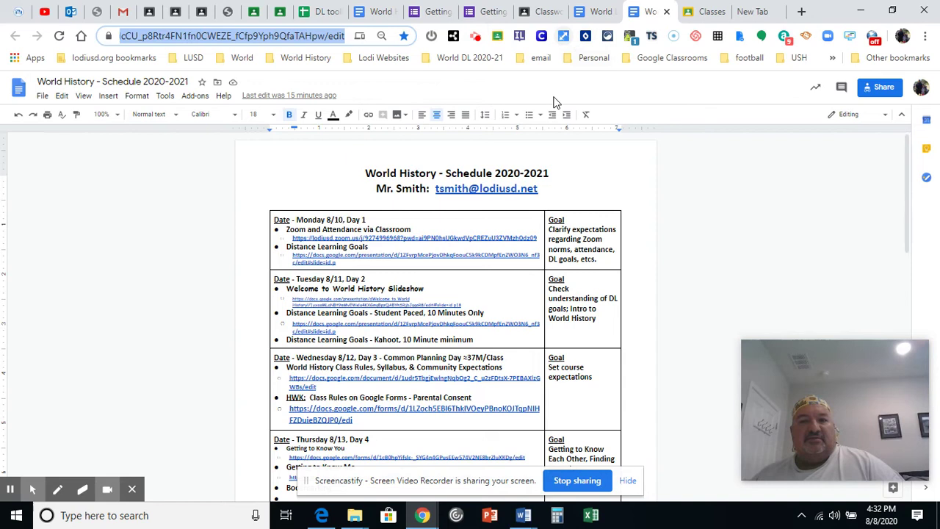
pyautogui.click(562, 172)
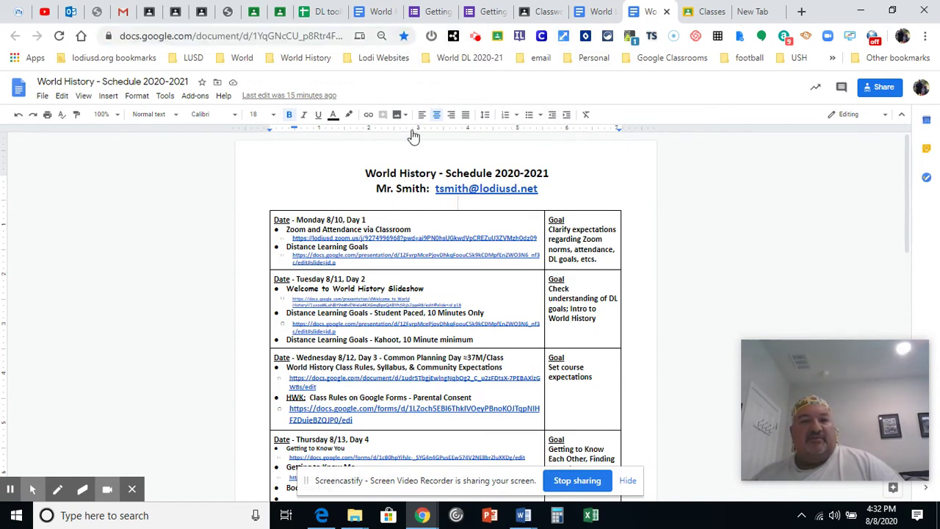
# Step: Try to file the schedule document's bookmark under "World DL 2020-21" and check that folder's contents
pyautogui.click(403, 36)
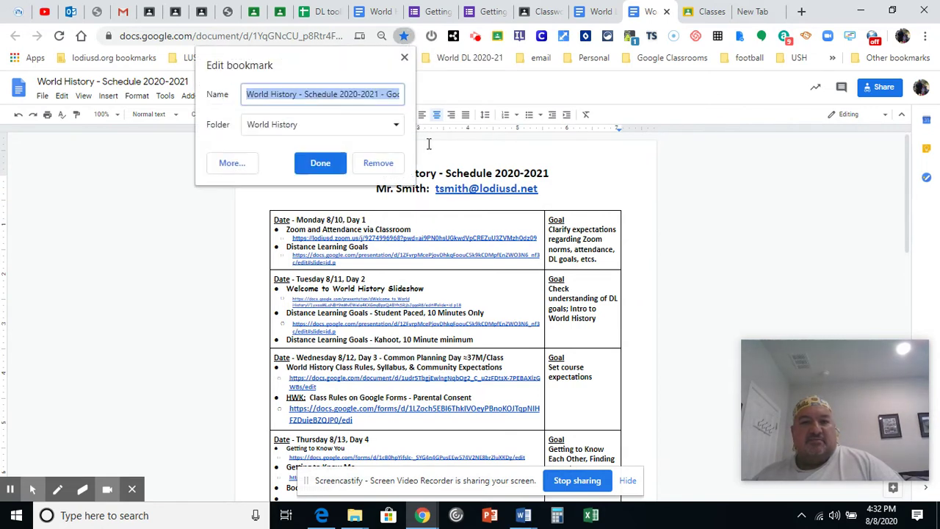
pyautogui.click(388, 126)
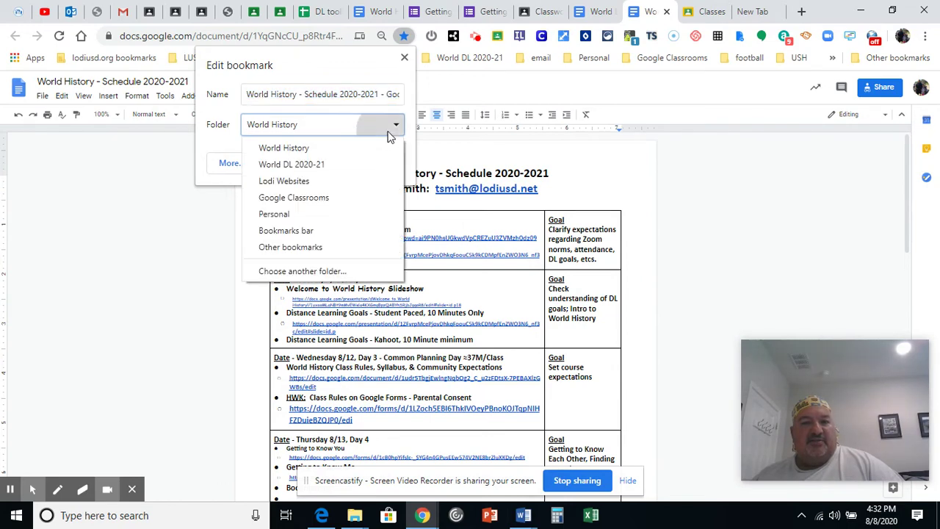
pyautogui.press('Escape')
pyautogui.click(323, 163)
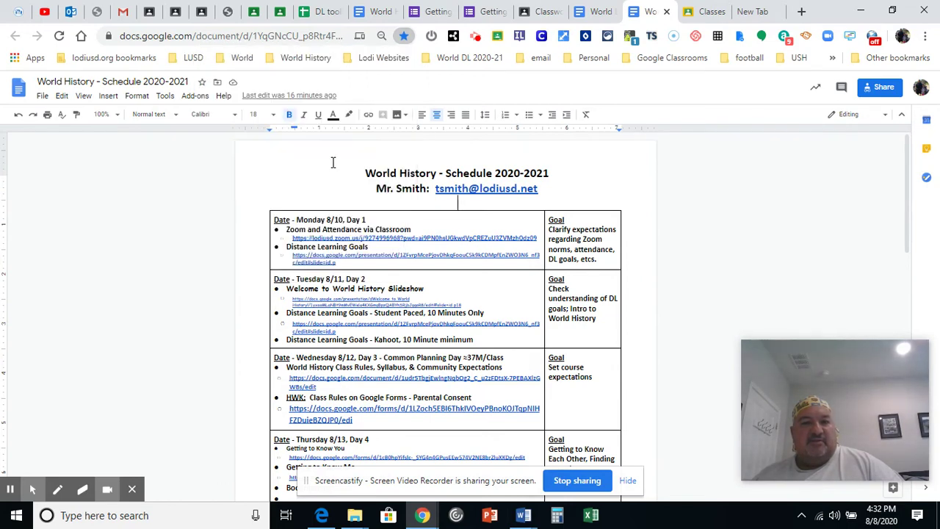
pyautogui.click(439, 59)
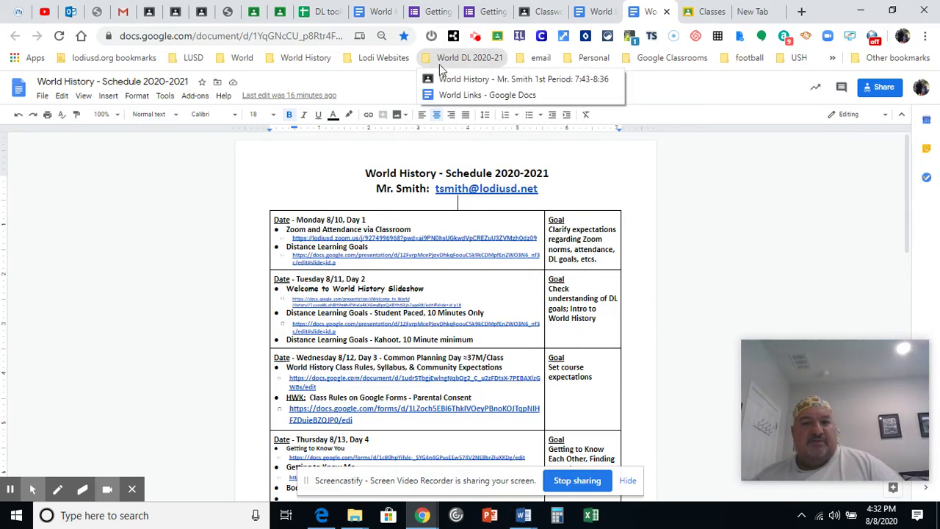
pyautogui.moveTo(383, 58)
pyautogui.click(294, 165)
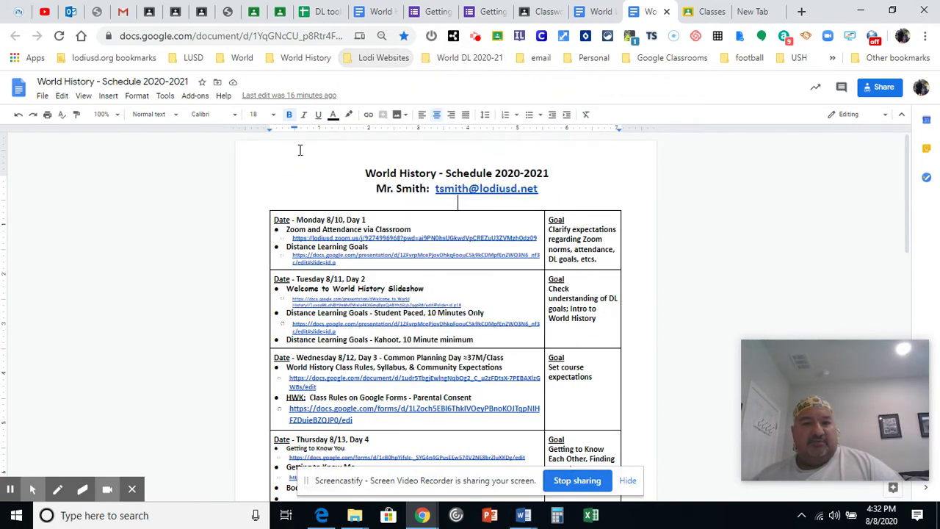
# Step: Set the schedule document's bookmark folder to "World DL 2020-21" and review the bookmarks in that folder
pyautogui.click(403, 36)
pyautogui.click(386, 131)
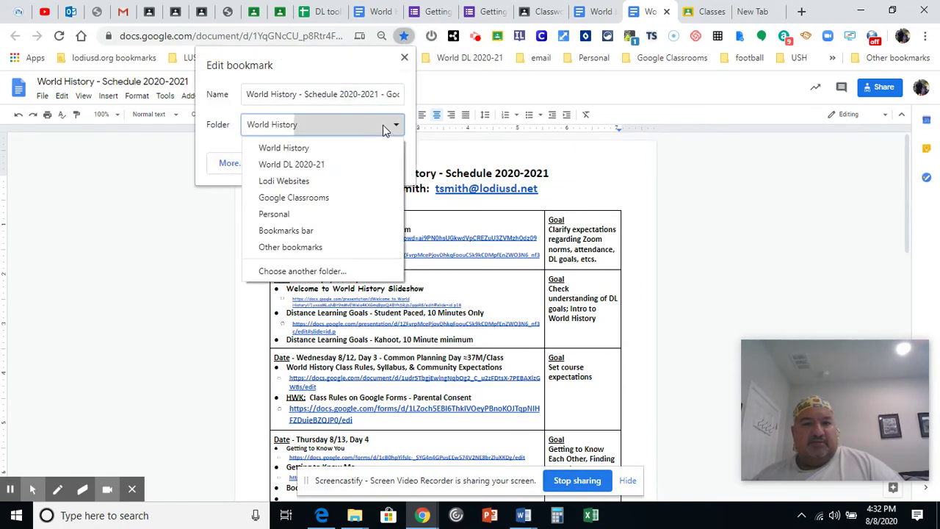
pyautogui.click(336, 166)
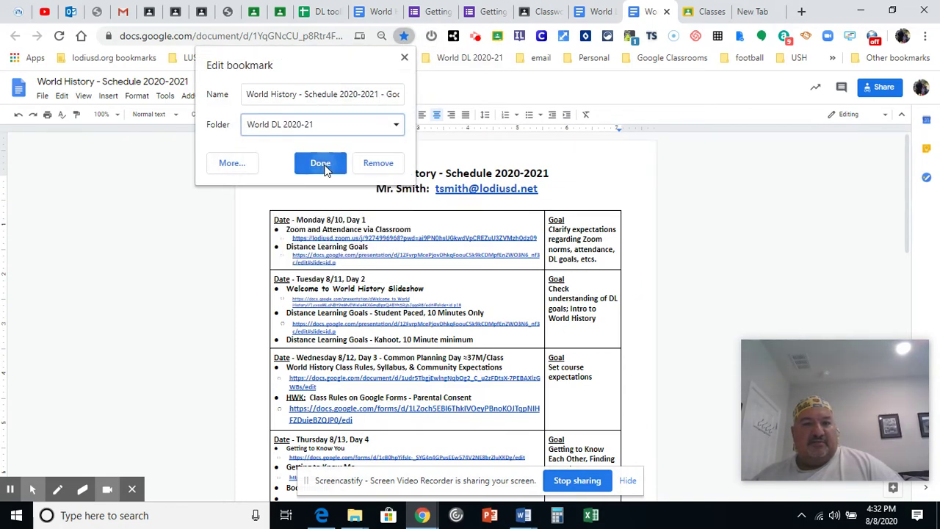
pyautogui.click(321, 164)
pyautogui.click(448, 57)
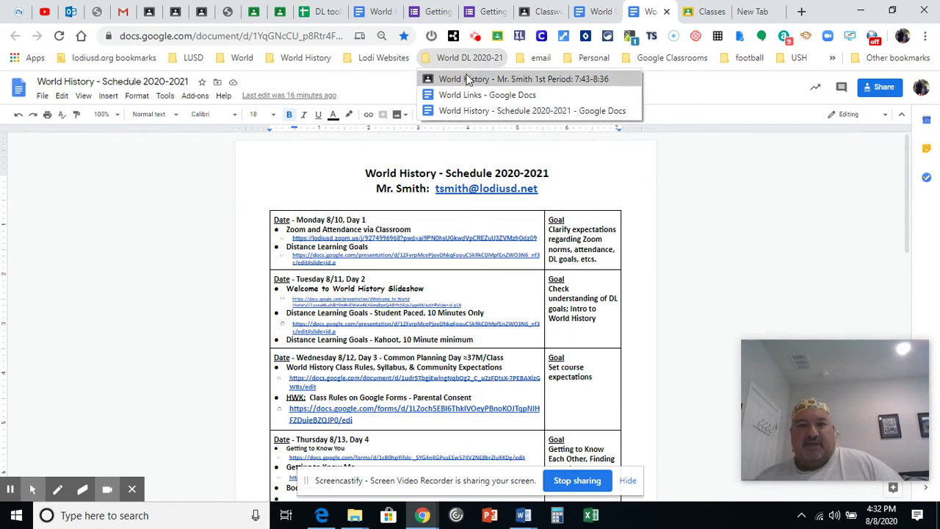
pyautogui.moveTo(518, 54)
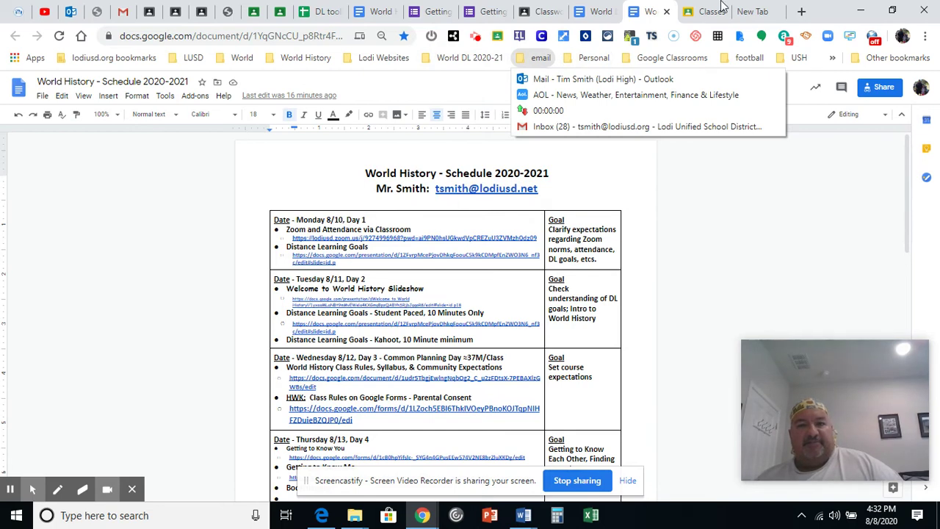
# Step: Open clever.com in the blank New Tab page and log in using the student login
pyautogui.click(759, 13)
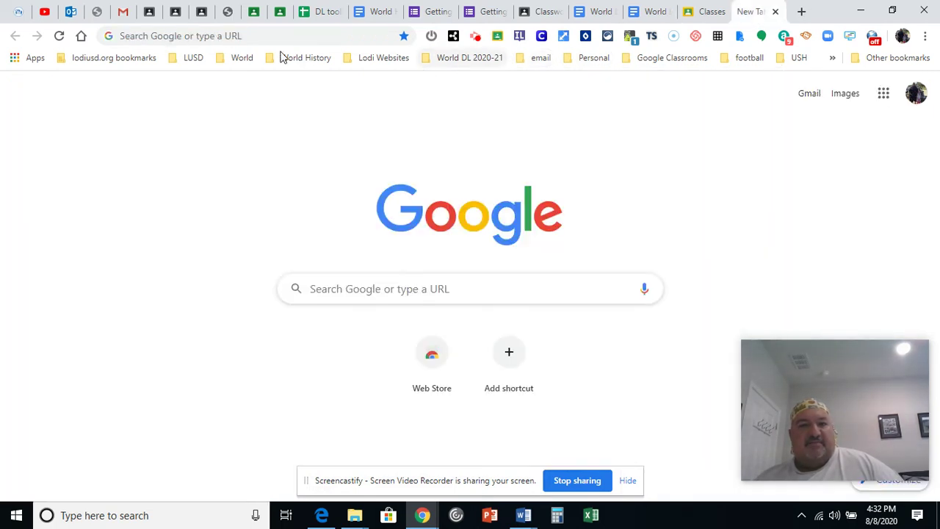
pyautogui.click(248, 36)
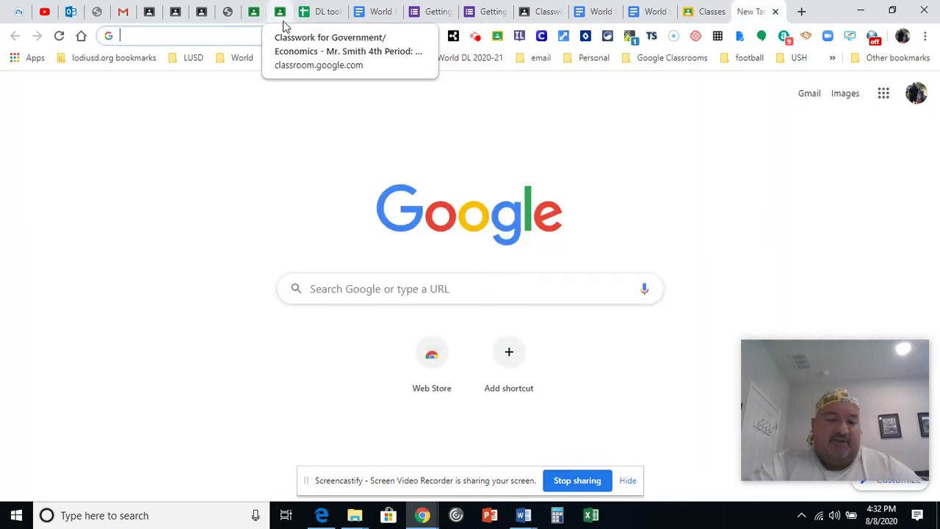
pyautogui.write('clever.com')
pyautogui.press('Return')
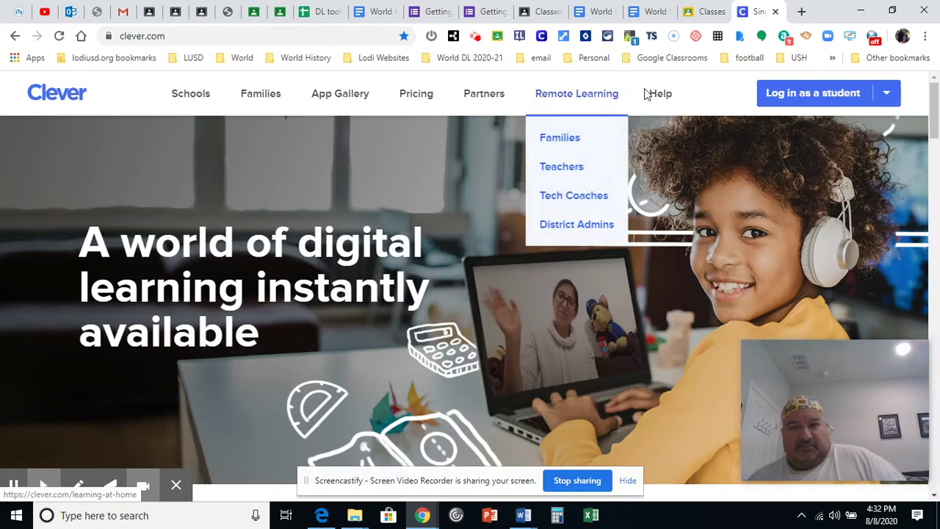
pyautogui.click(808, 100)
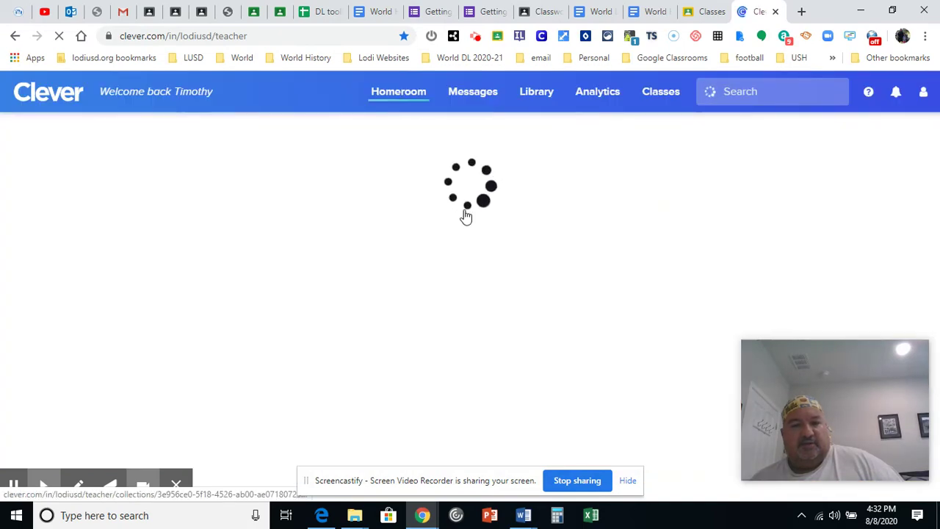
# Step: Launch Savvas EasyBridge from the Other Student Apps and choose the school Google account for signing in
pyautogui.scroll(-3, 551, 312)
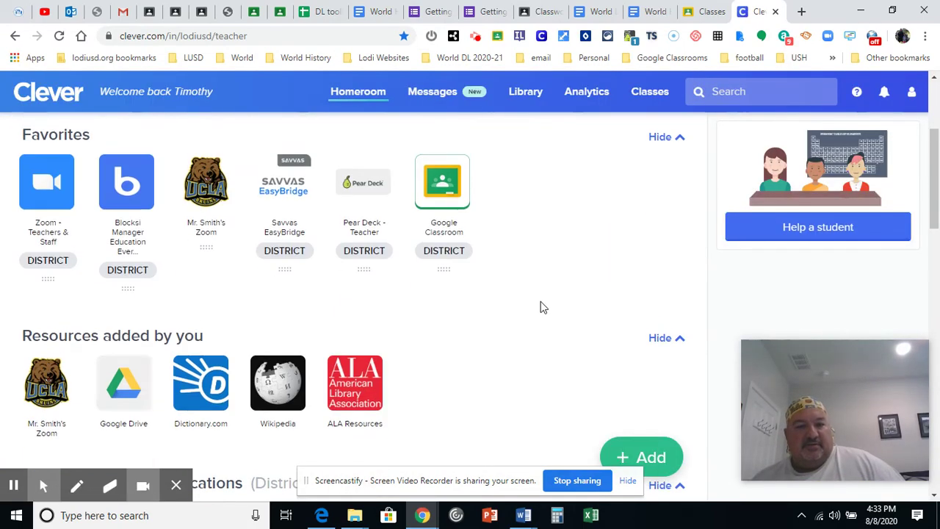
pyautogui.scroll(-12, 529, 279)
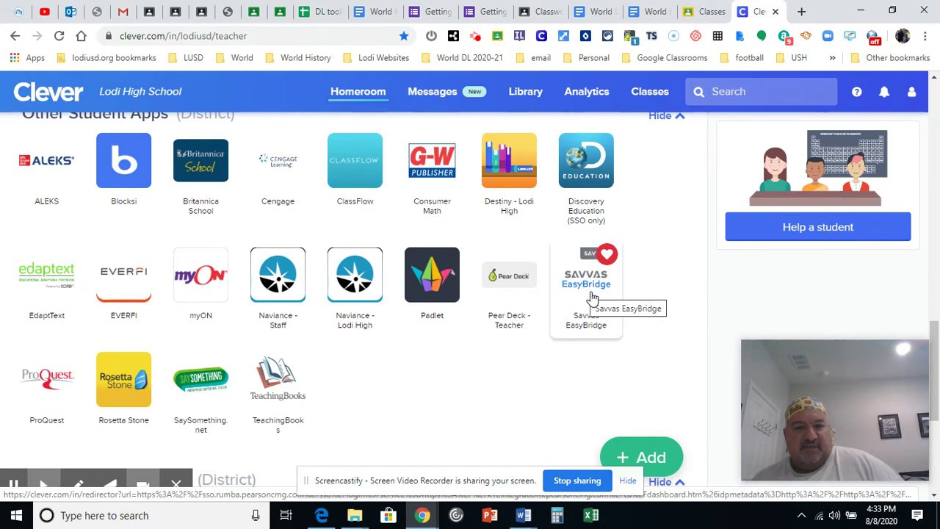
pyautogui.click(592, 296)
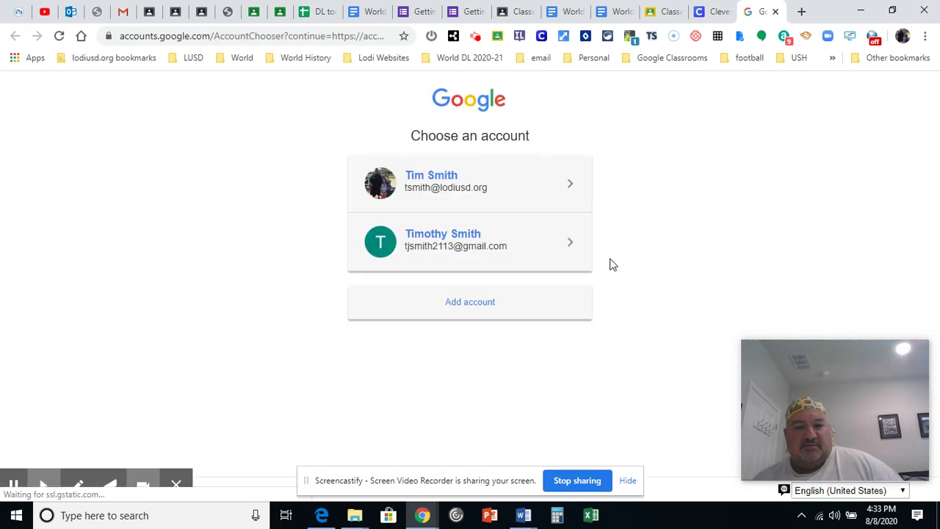
pyautogui.click(381, 189)
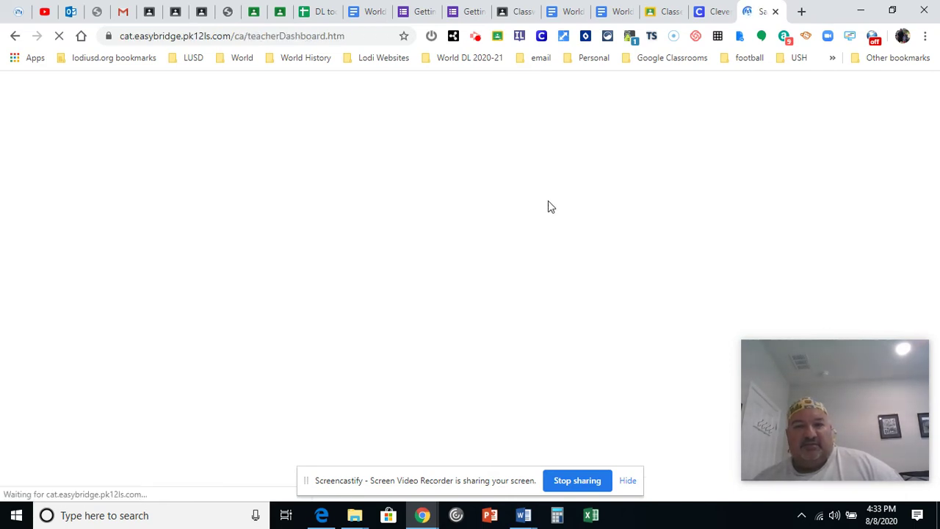
# Step: Open Savvas Realize from the EasyBridge learning systems
pyautogui.moveTo(862, 364)
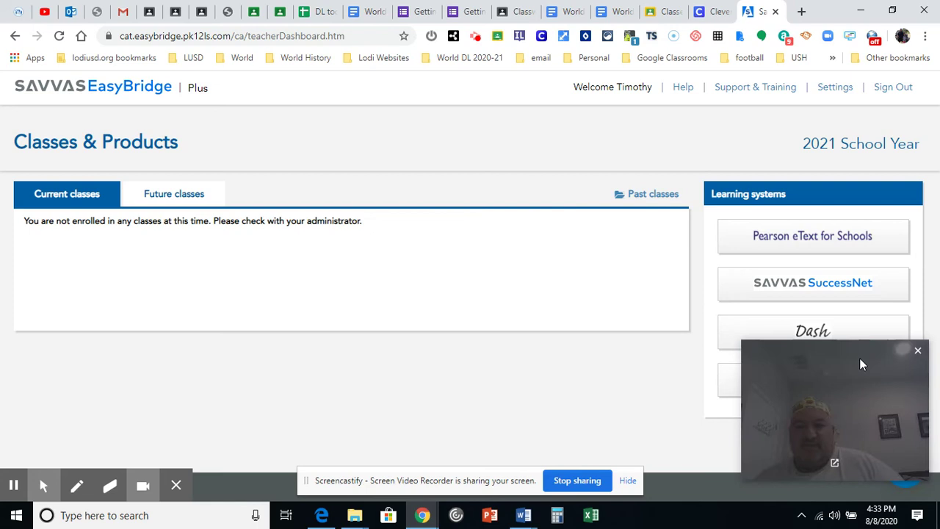
pyautogui.moveTo(865, 360); pyautogui.dragTo(621, 365)
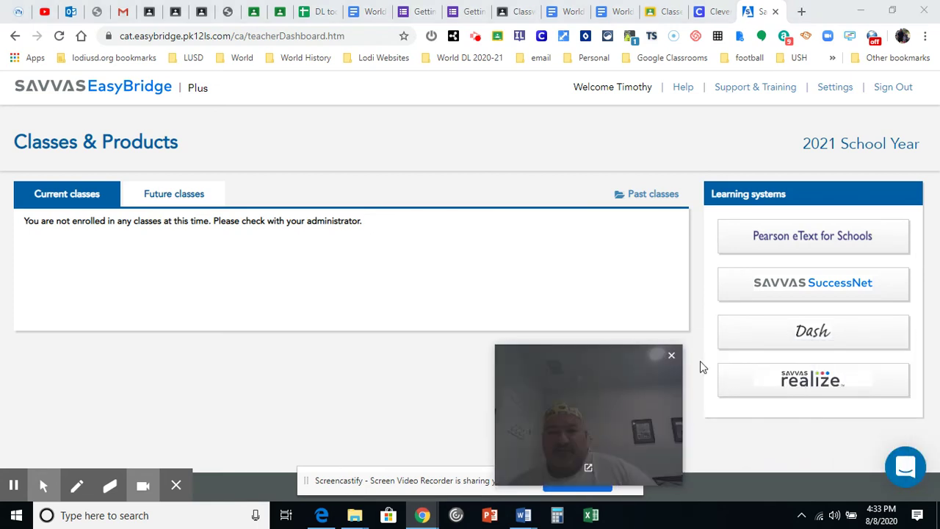
pyautogui.click(808, 383)
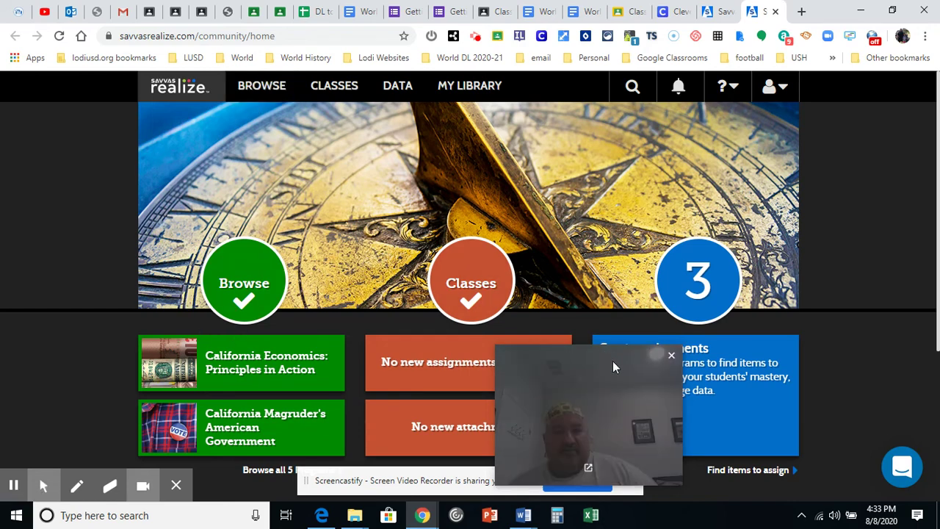
pyautogui.moveTo(613, 361); pyautogui.dragTo(792, 306)
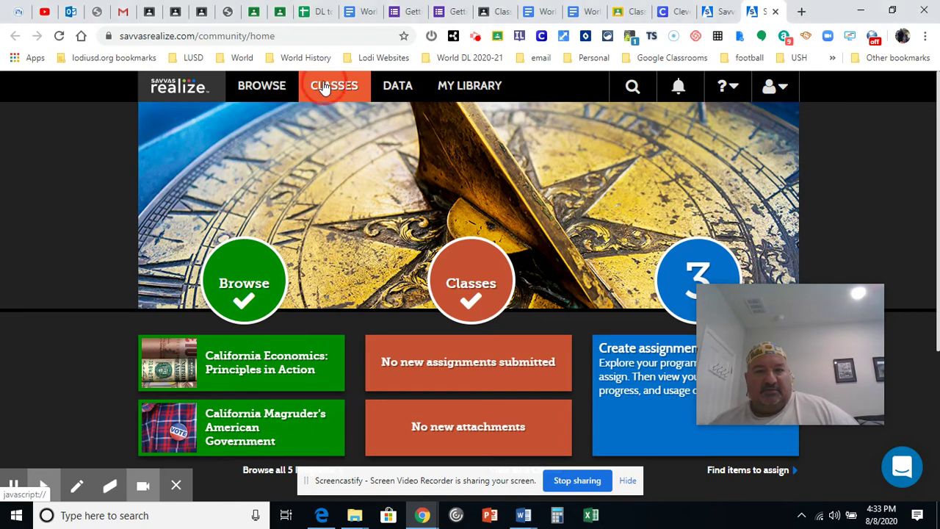
# Step: Browse the Realize programs and open the California World History: The Modern World textbook
pyautogui.click(250, 87)
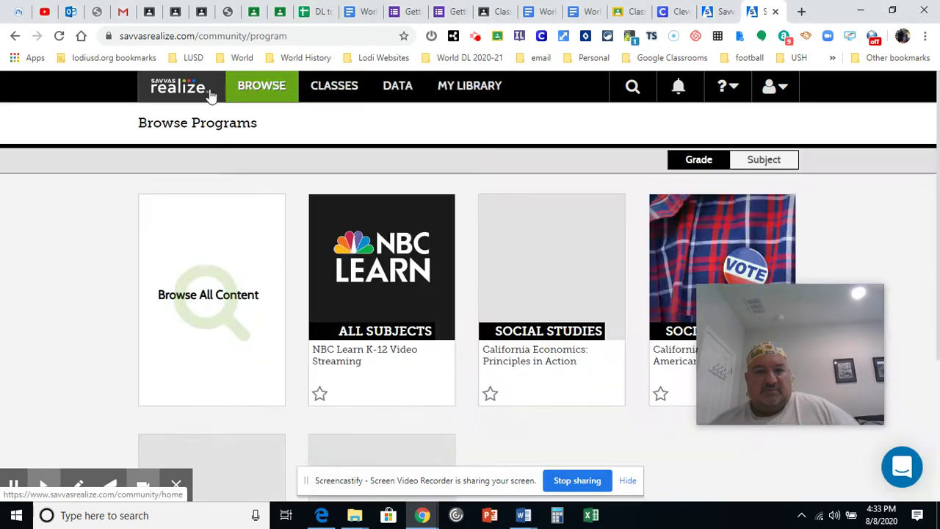
pyautogui.scroll(-2, 432, 280)
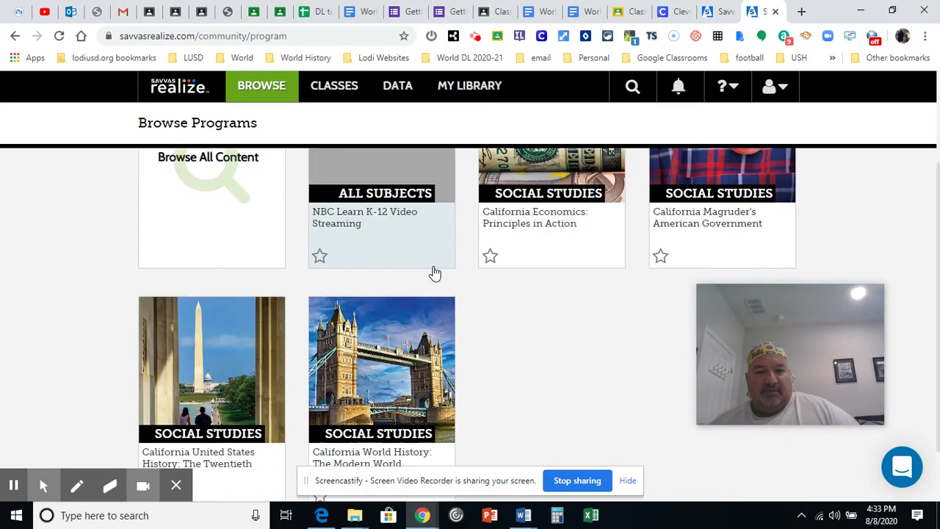
pyautogui.scroll(-1, 397, 302)
pyautogui.click(358, 324)
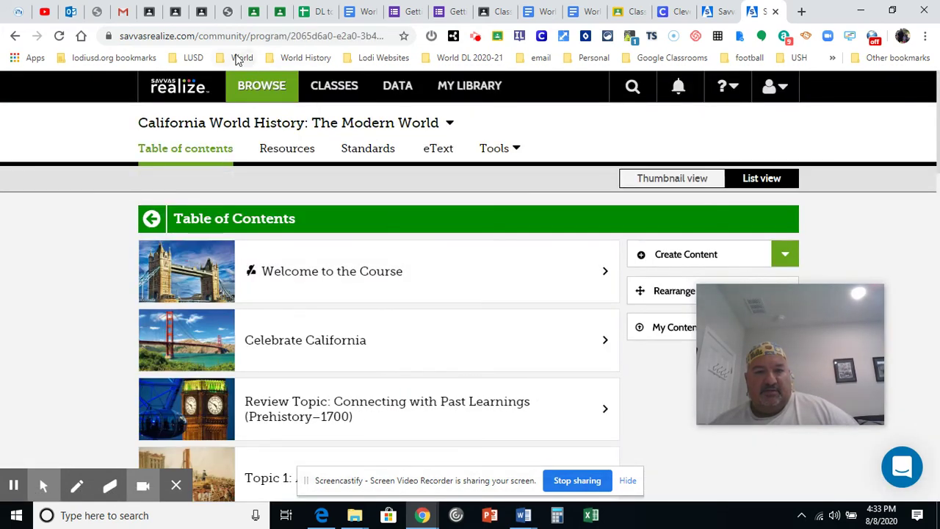
# Step: Return to the Savvas Realize home page, browse all programs, and reopen California World History: The Modern World
pyautogui.click(202, 89)
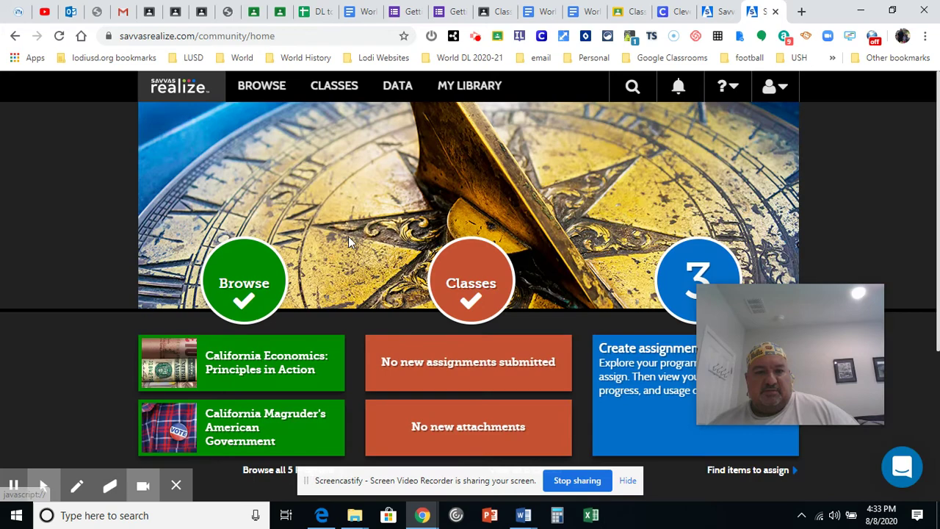
pyautogui.scroll(-2, 330, 237)
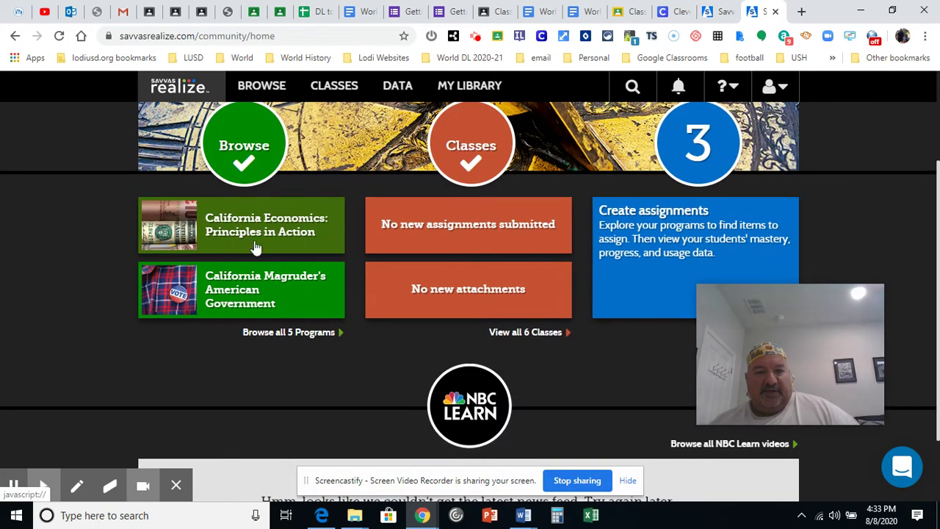
pyautogui.click(300, 331)
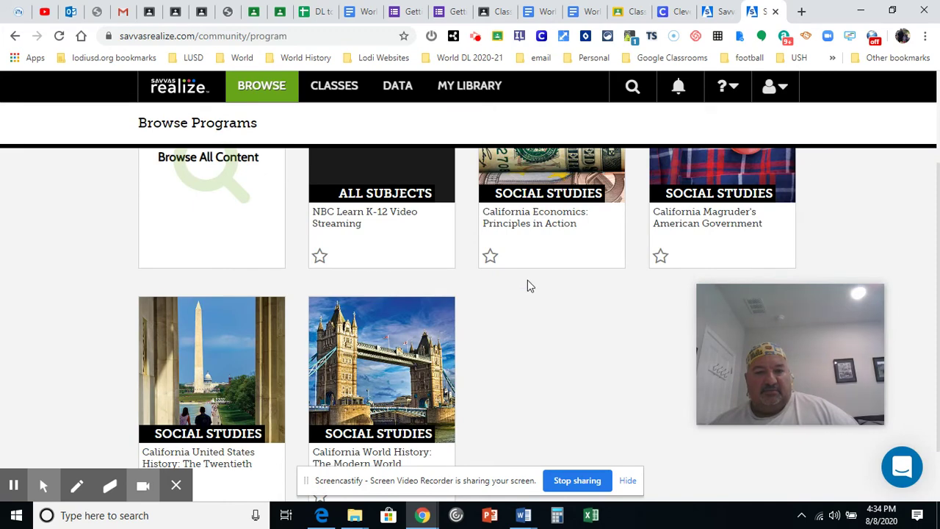
pyautogui.scroll(-1, 526, 286)
pyautogui.scroll(3, 519, 289)
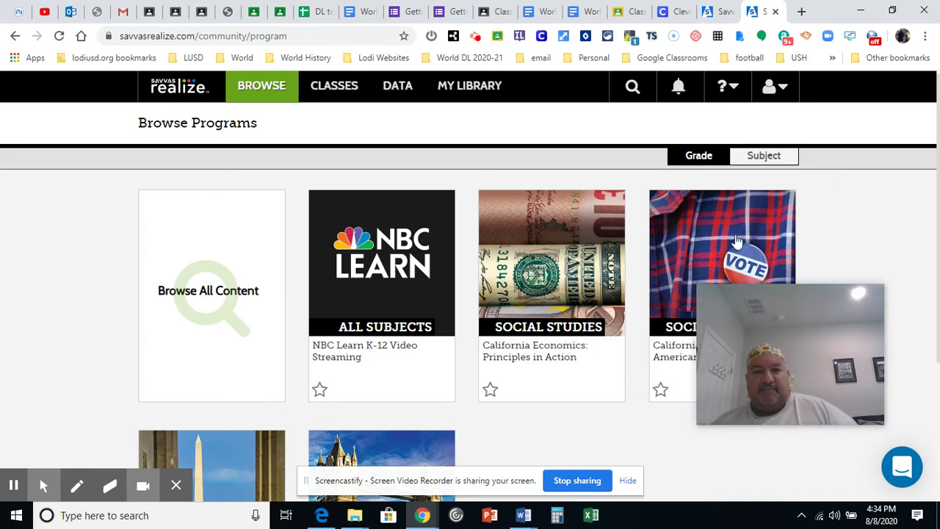
pyautogui.scroll(-3, 568, 298)
pyautogui.click(351, 305)
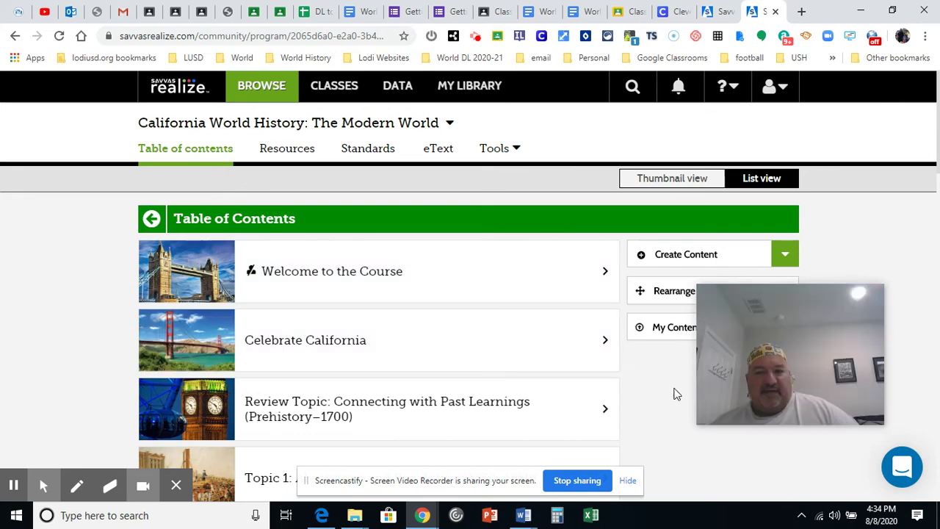
# Step: Review the future classes and learning systems on the Savvas EasyBridge dashboard reached through Clever
pyautogui.click(671, 12)
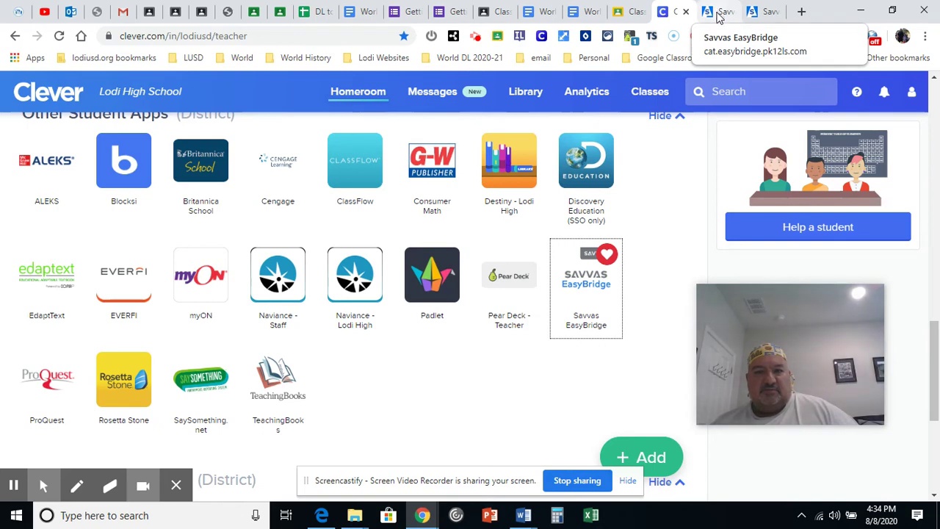
pyautogui.click(716, 12)
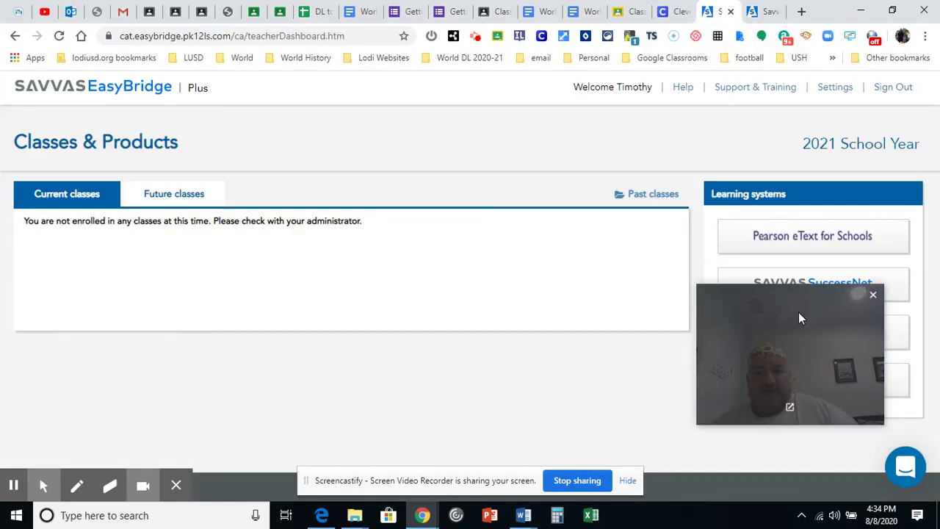
pyautogui.moveTo(798, 312); pyautogui.dragTo(449, 337)
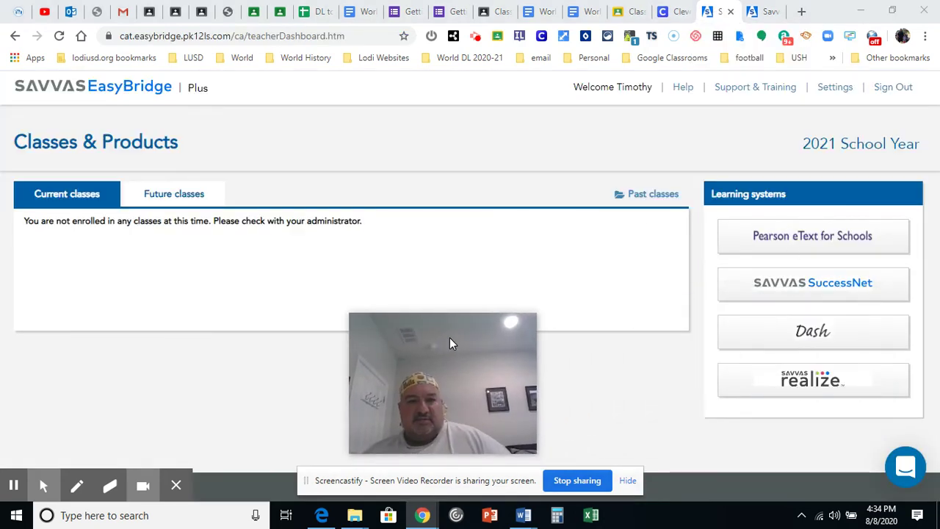
pyautogui.click(189, 201)
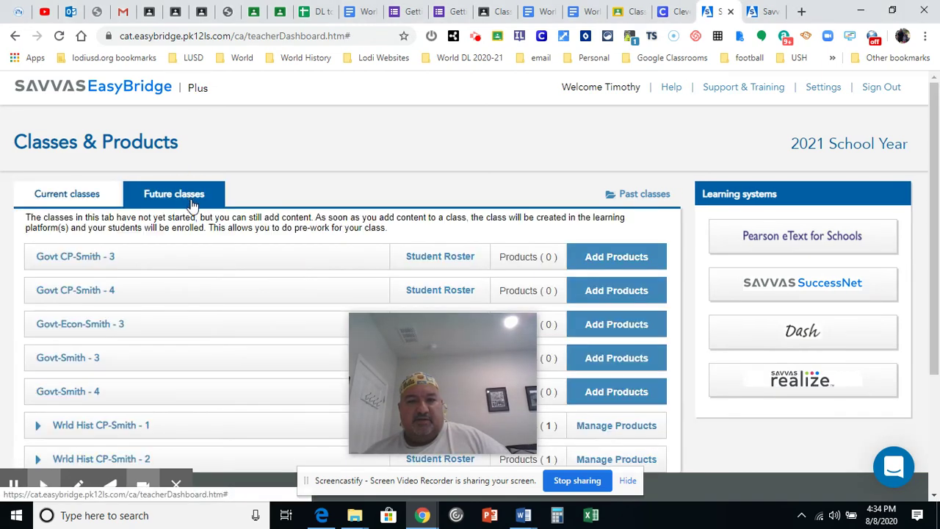
pyautogui.scroll(-3, 497, 138)
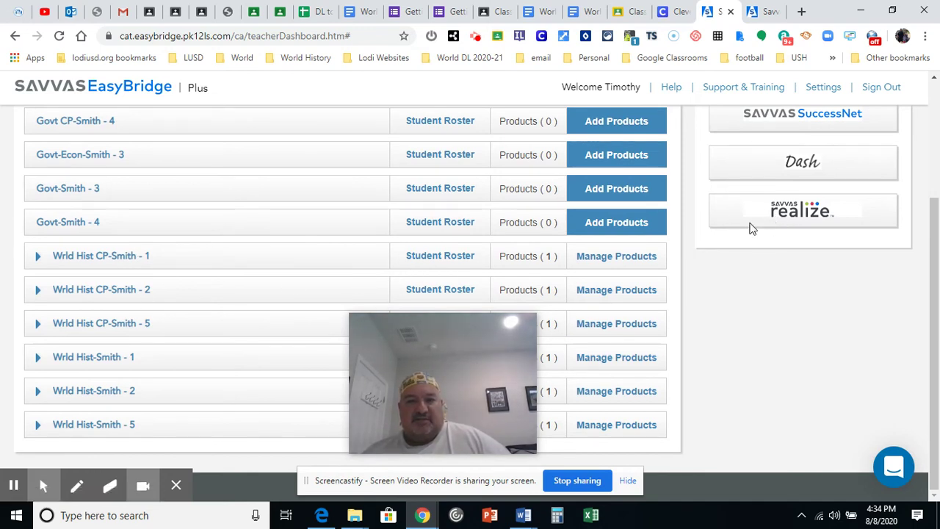
pyautogui.click(677, 12)
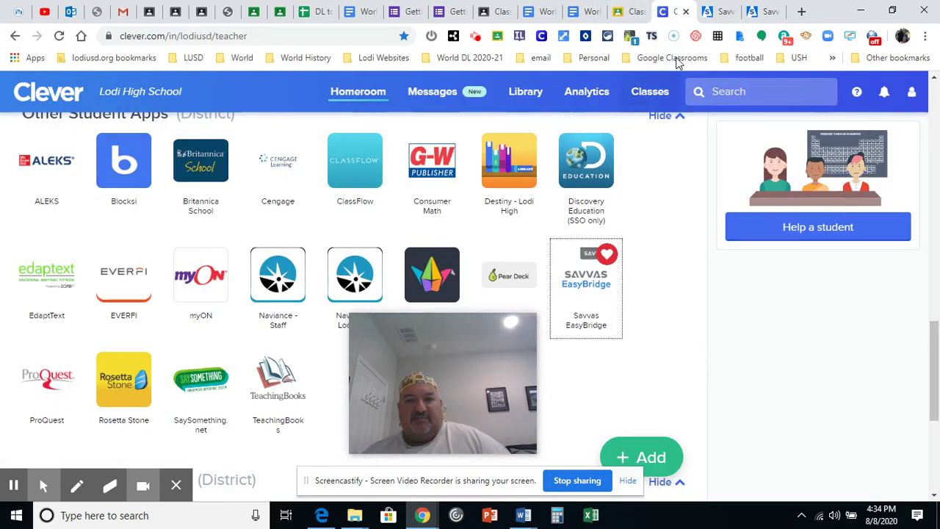
pyautogui.click(716, 13)
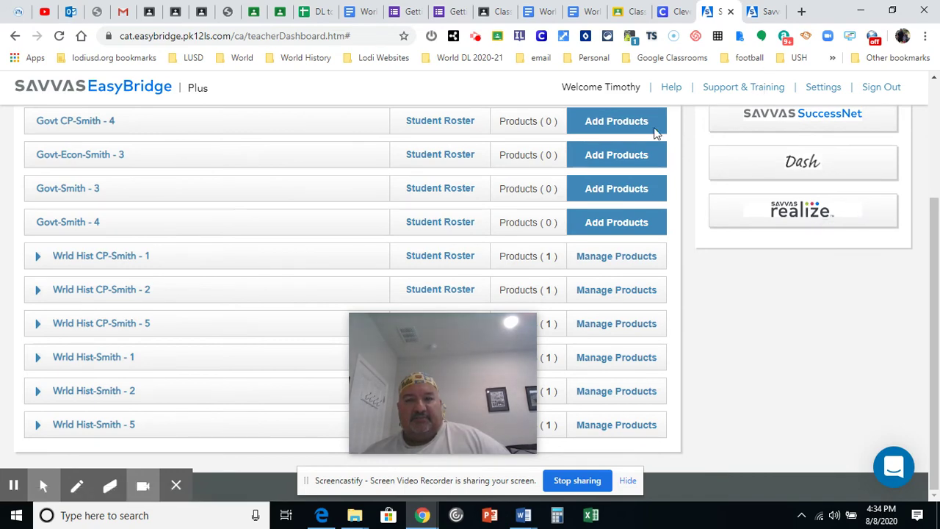
# Step: Move the existing Clever | Homeroom bookmark into the World DL 2020-21 folder
pyautogui.click(674, 15)
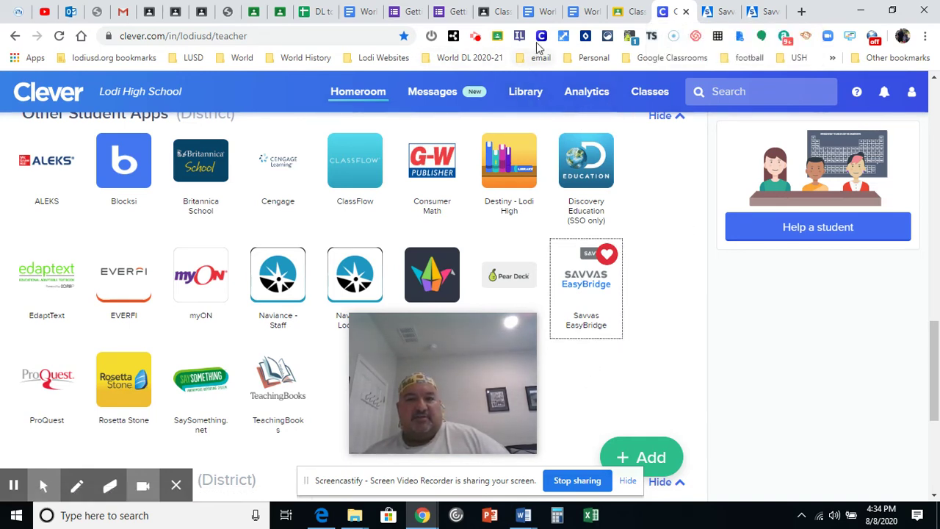
pyautogui.click(404, 36)
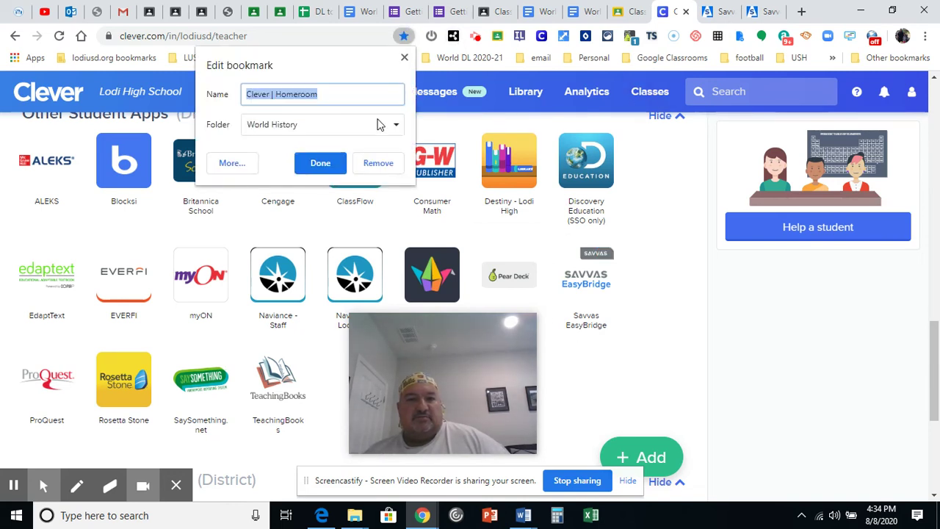
pyautogui.click(378, 125)
pyautogui.click(321, 163)
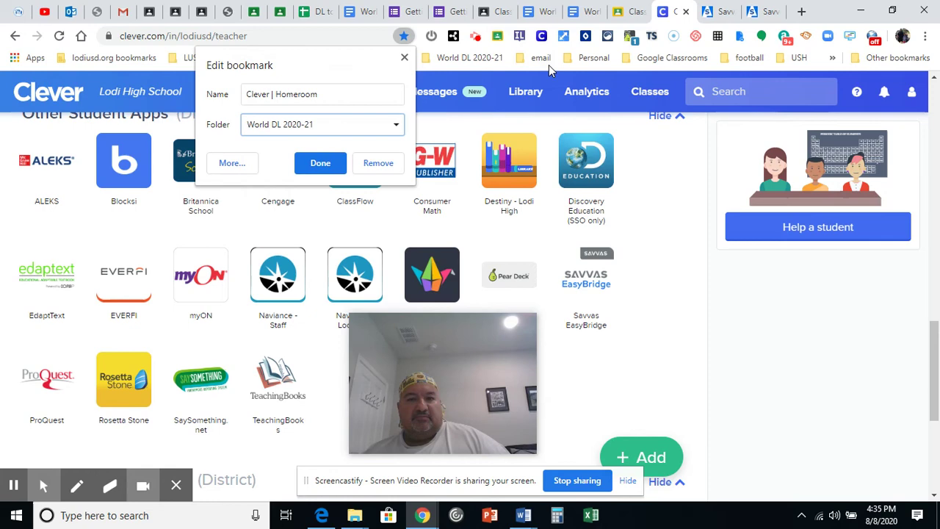
pyautogui.click(325, 167)
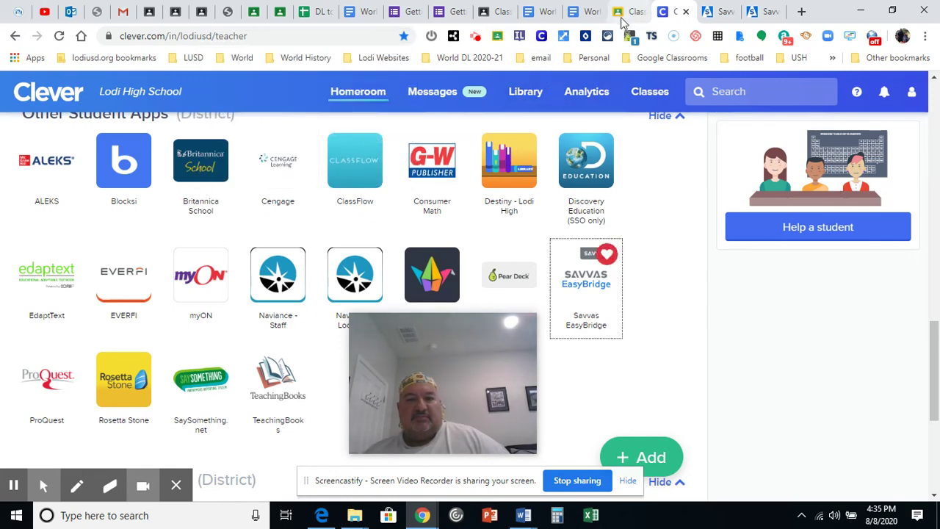
# Step: Bookmark the Savvas EasyBridge dashboard in the World DL 2020-21 folder
pyautogui.click(714, 12)
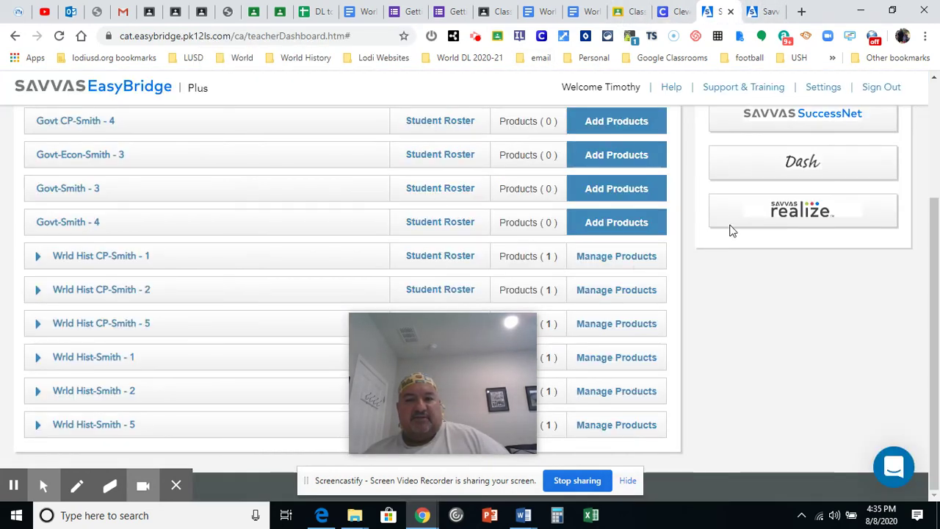
pyautogui.click(403, 38)
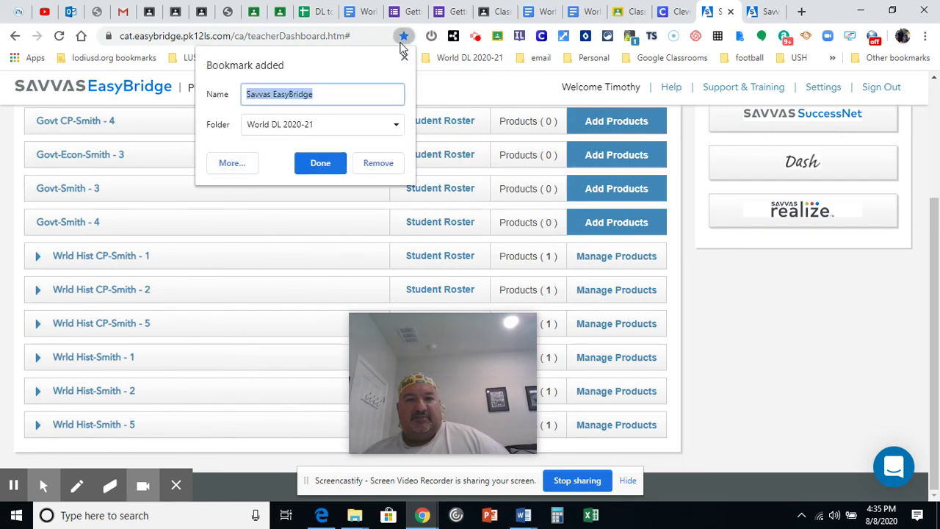
pyautogui.click(319, 168)
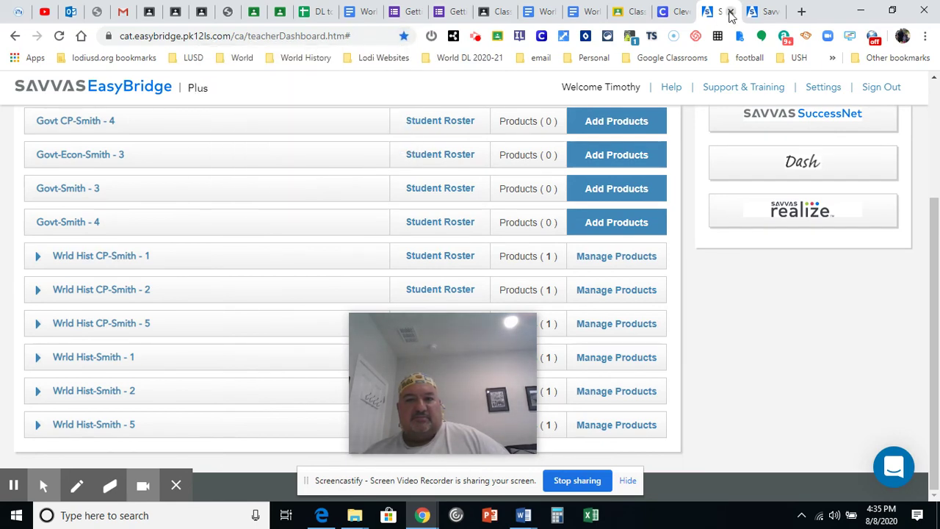
# Step: Bookmark the California World History textbook page in Savvas Realize in the World DL 2020-21 folder
pyautogui.click(765, 12)
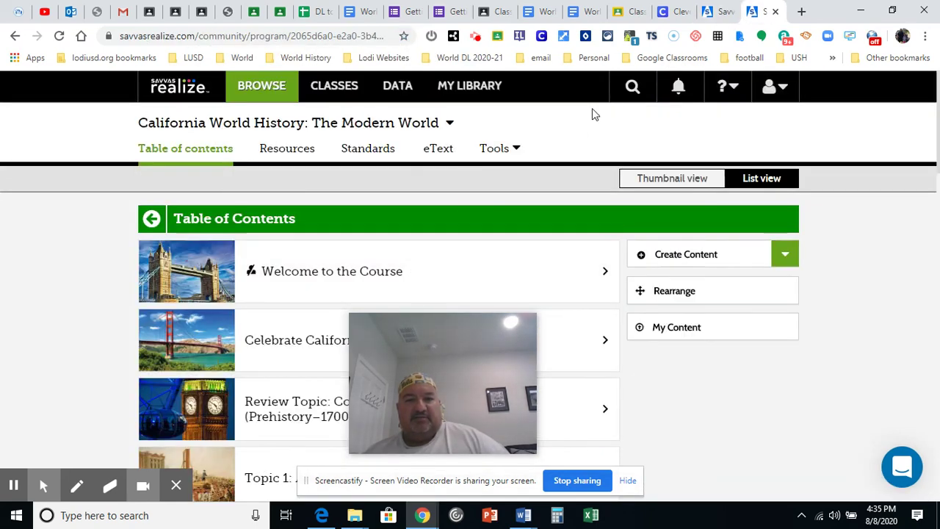
pyautogui.click(404, 38)
pyautogui.click(320, 164)
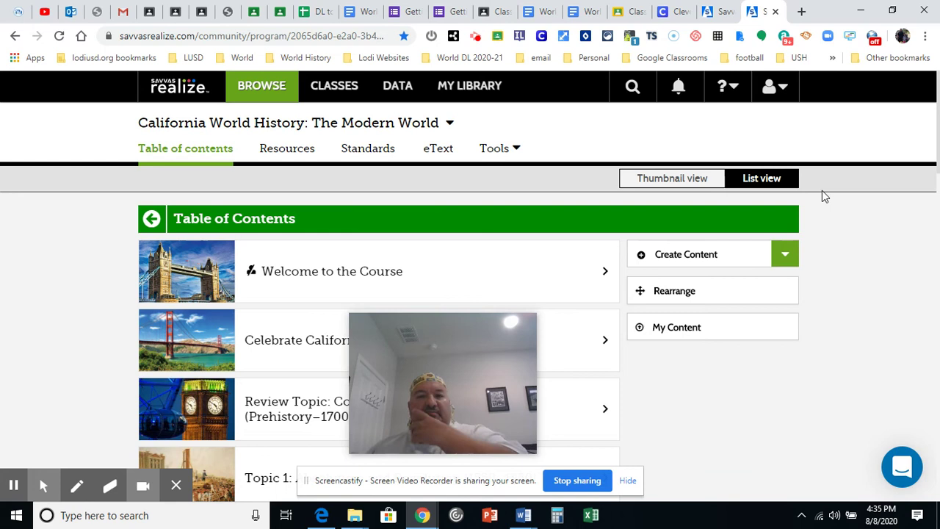
# Step: Test the Clever | Homeroom bookmark from the World DL 2020-21 folder in a new browser tab
pyautogui.click(801, 11)
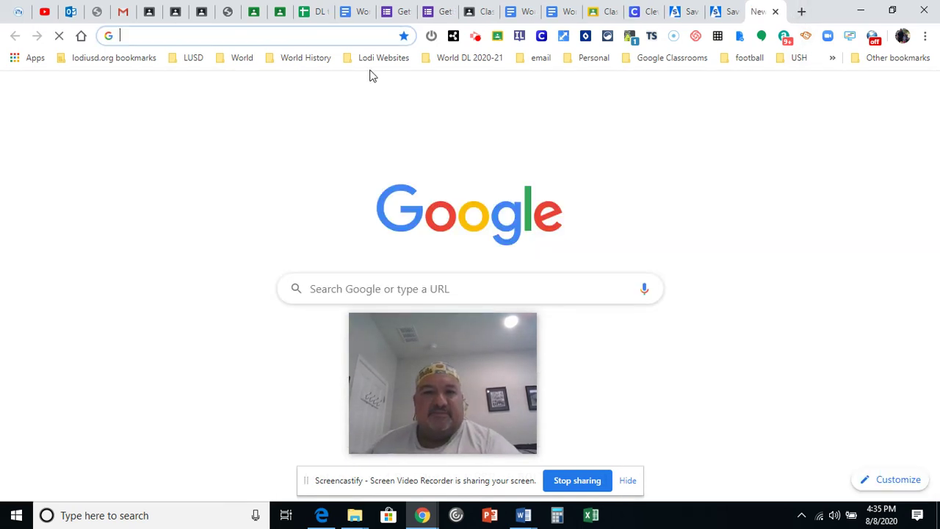
pyautogui.click(433, 58)
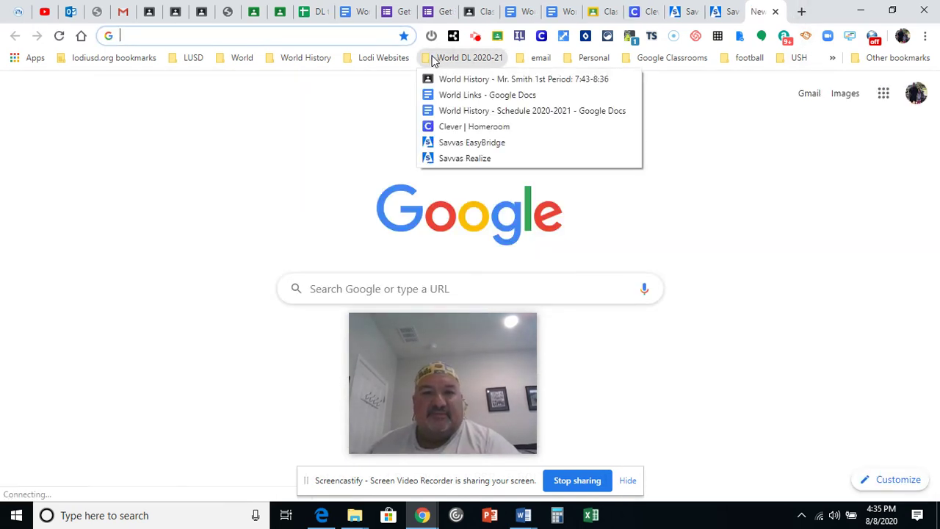
pyautogui.rightClick(445, 136)
pyautogui.press('Escape')
pyautogui.click(446, 130)
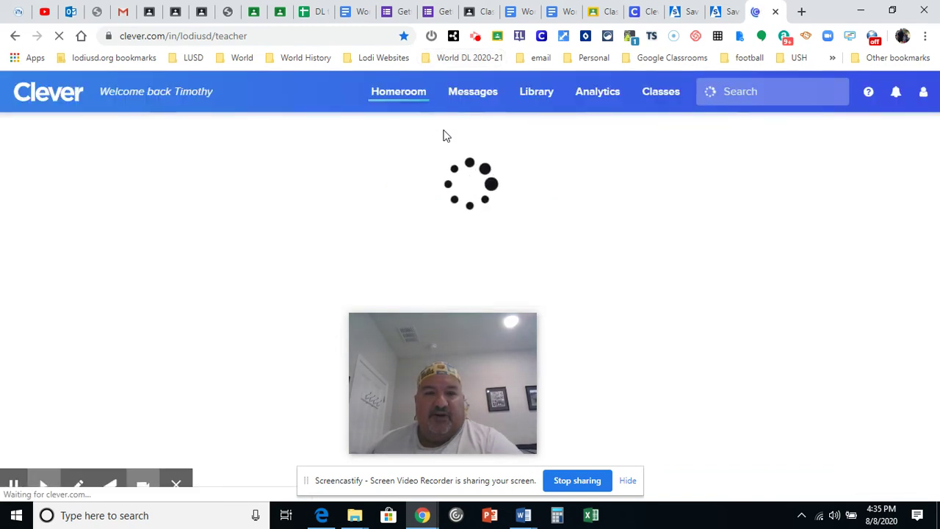
pyautogui.moveTo(449, 371); pyautogui.dragTo(792, 347)
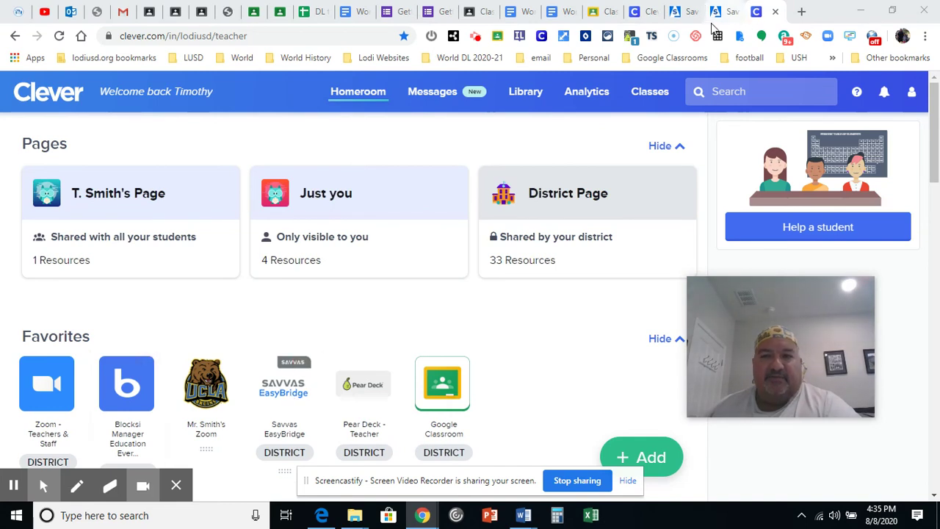
# Step: Test the Savvas EasyBridge and Savvas Realize bookmarks from the World DL 2020-21 folder
pyautogui.click(474, 58)
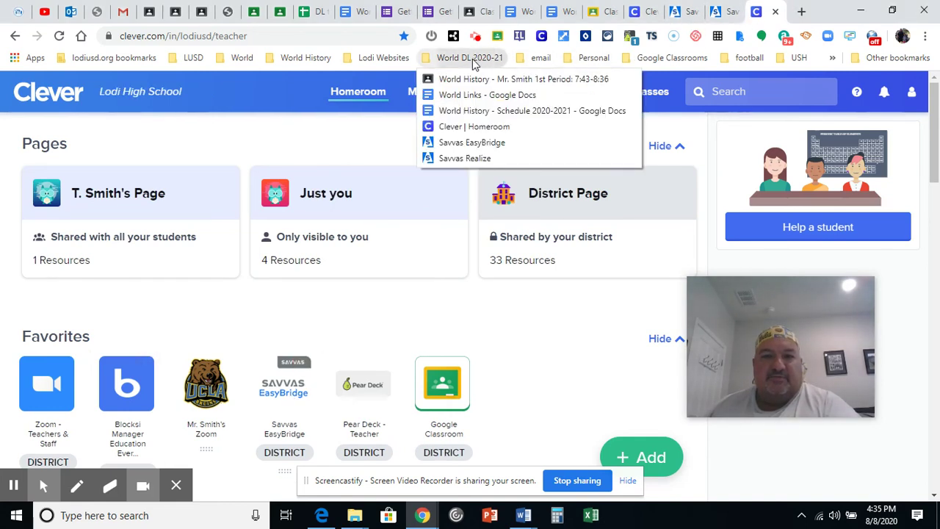
pyautogui.click(470, 145)
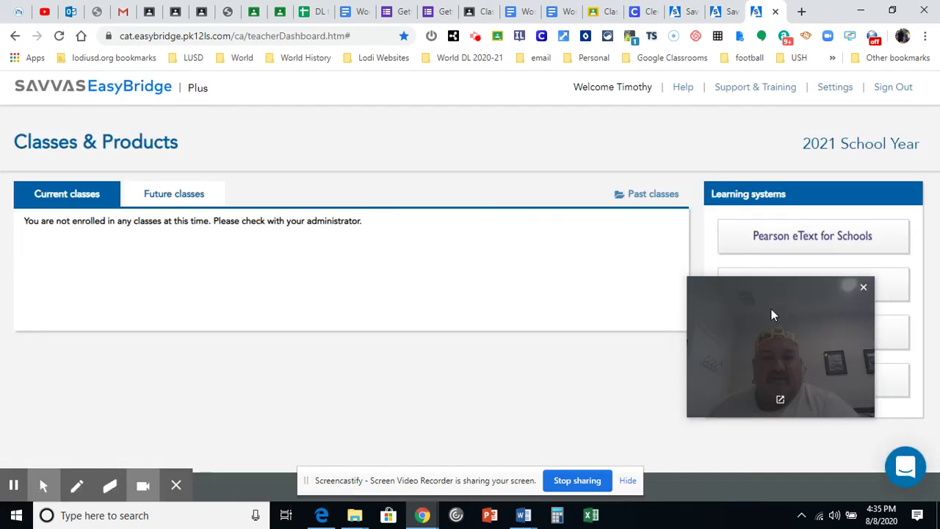
pyautogui.moveTo(771, 308); pyautogui.dragTo(551, 326)
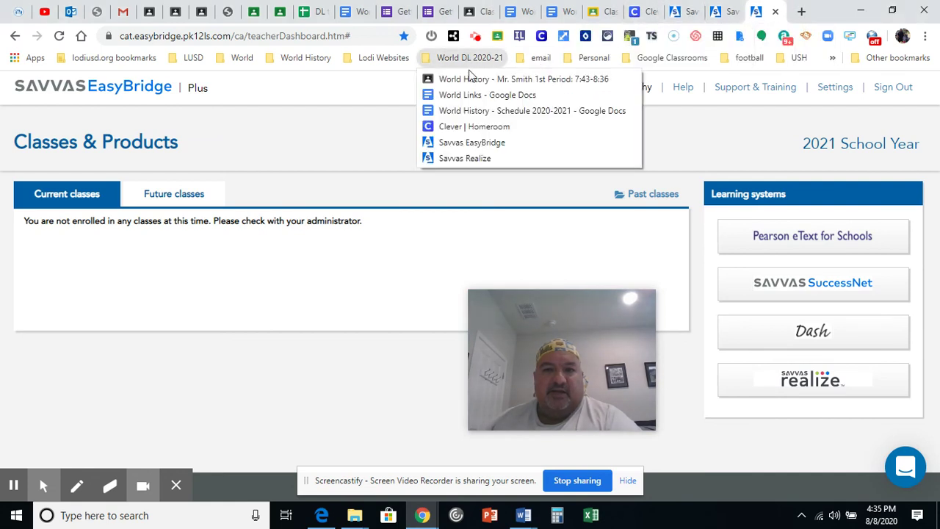
pyautogui.click(473, 158)
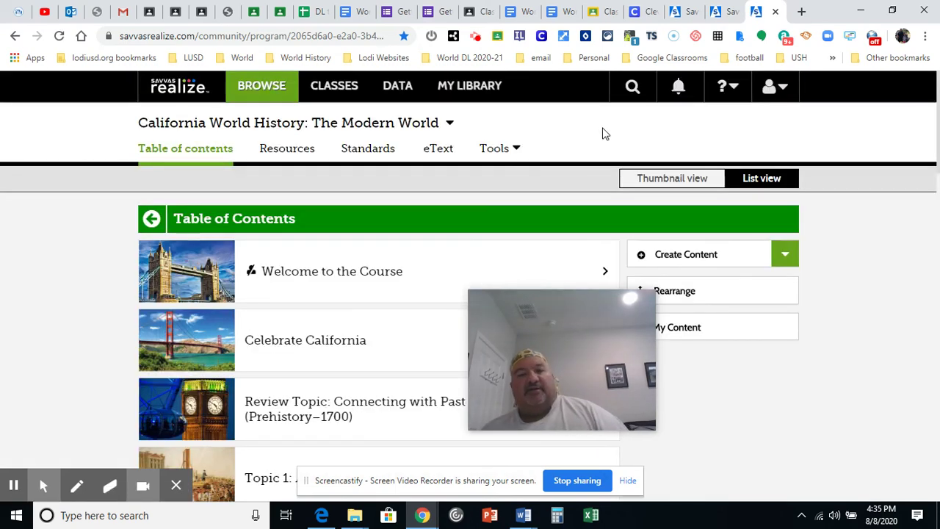
# Step: Delete the Savvas EasyBridge bookmark from the World DL 2020-21 folder and close the folder list
pyautogui.click(436, 64)
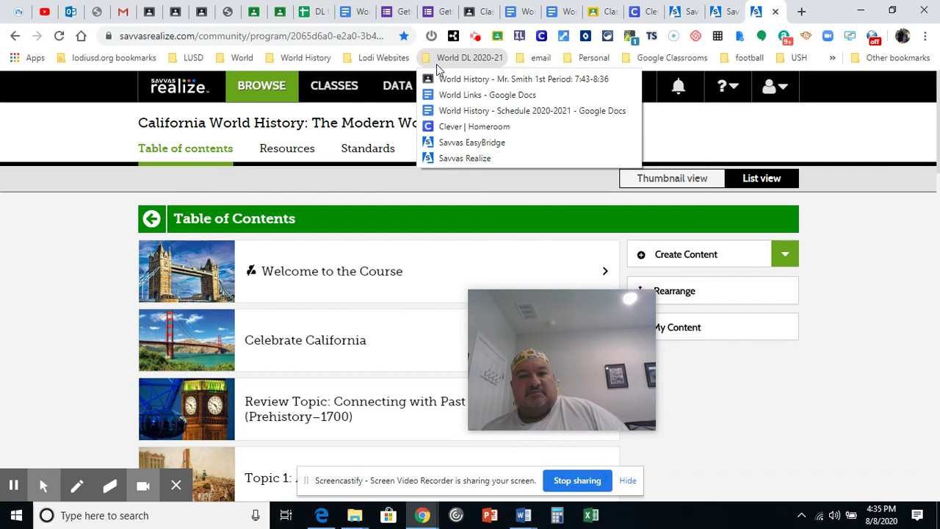
pyautogui.rightClick(461, 142)
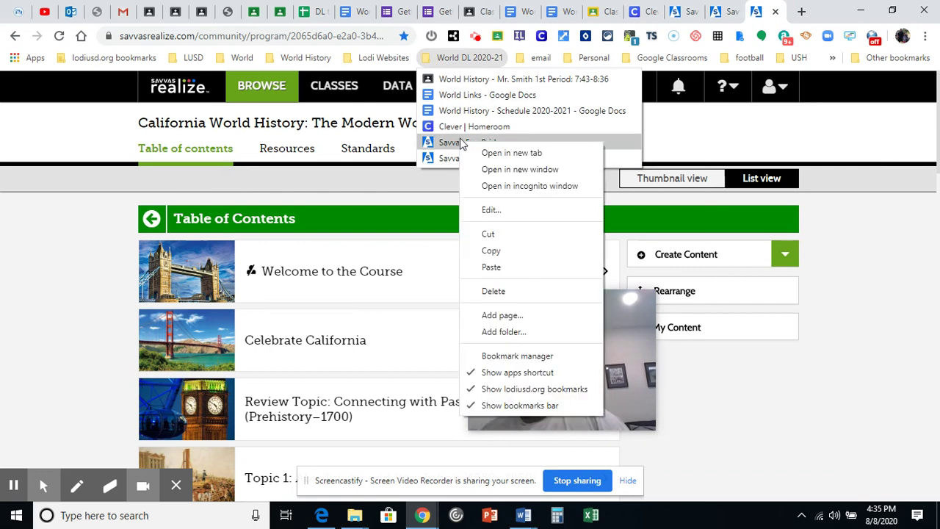
pyautogui.click(507, 291)
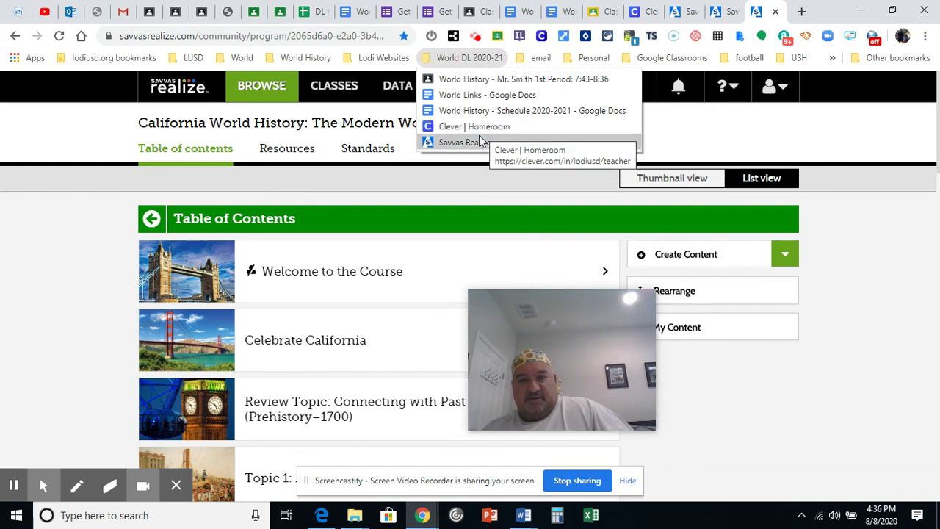
pyautogui.click(730, 132)
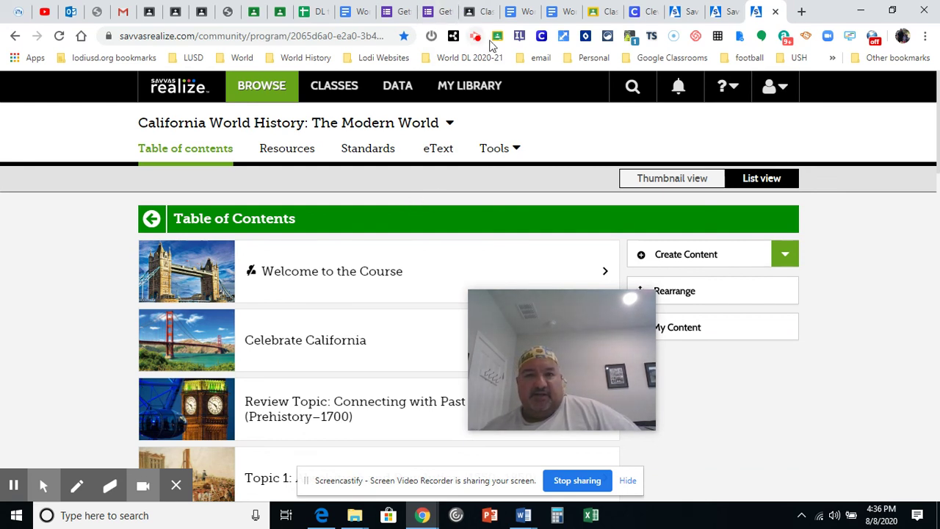
pyautogui.click(475, 36)
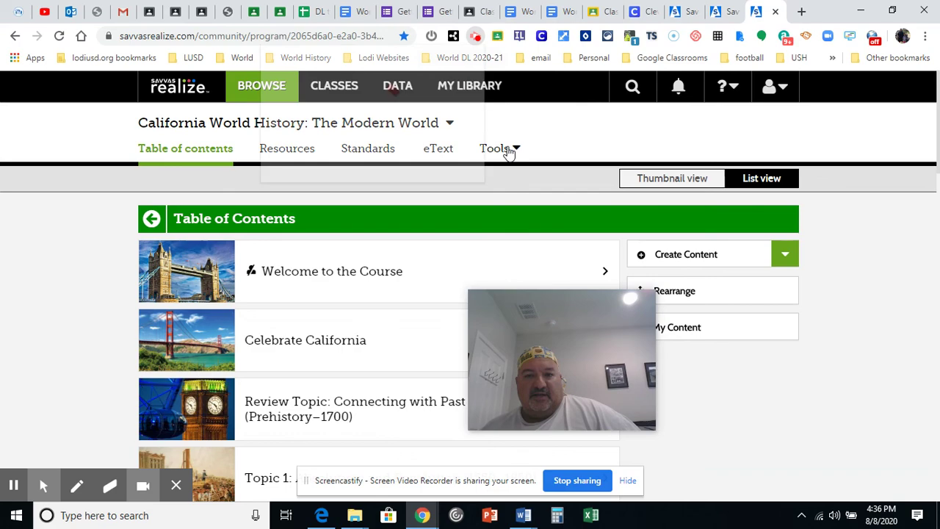